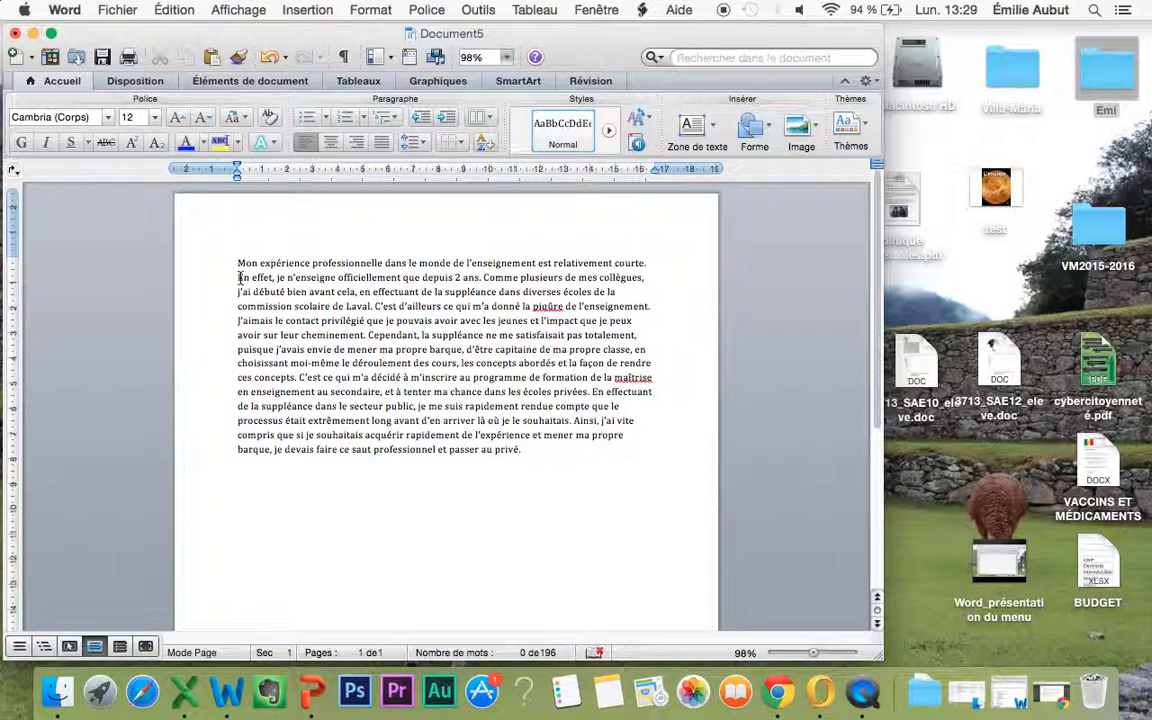
Try centred and right alignment on the whole paragraph, and finish with it justified
drag(237, 262, 539, 451)
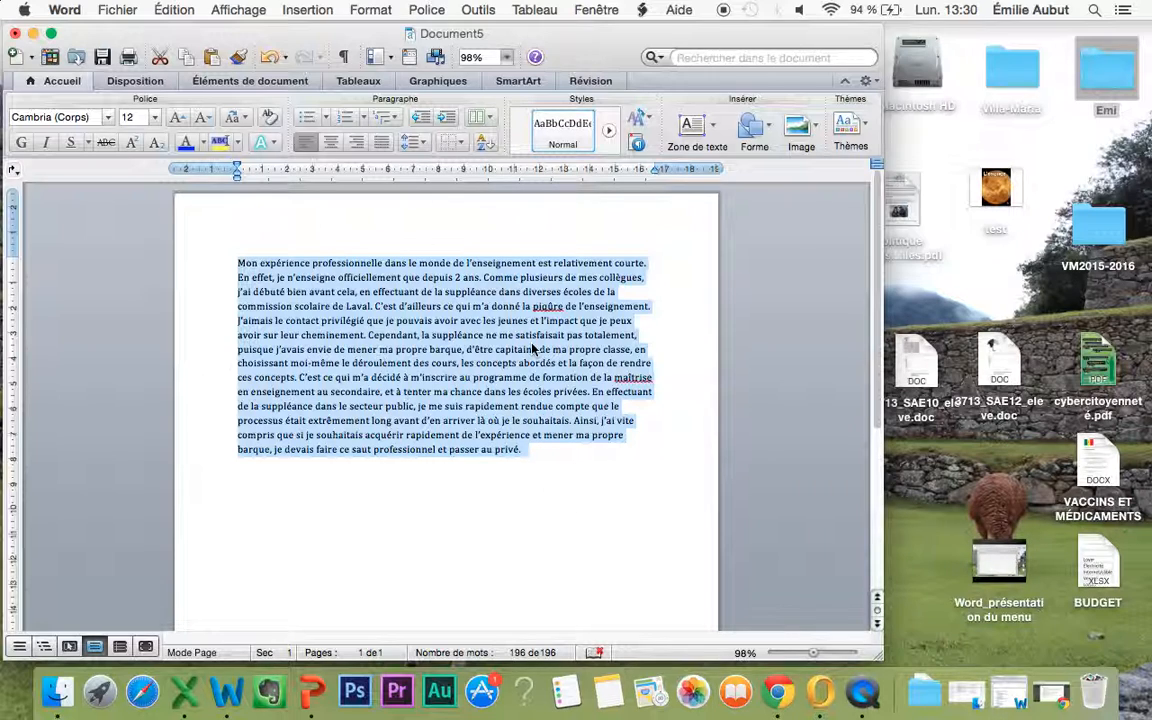
drag(504, 33, 547, 33)
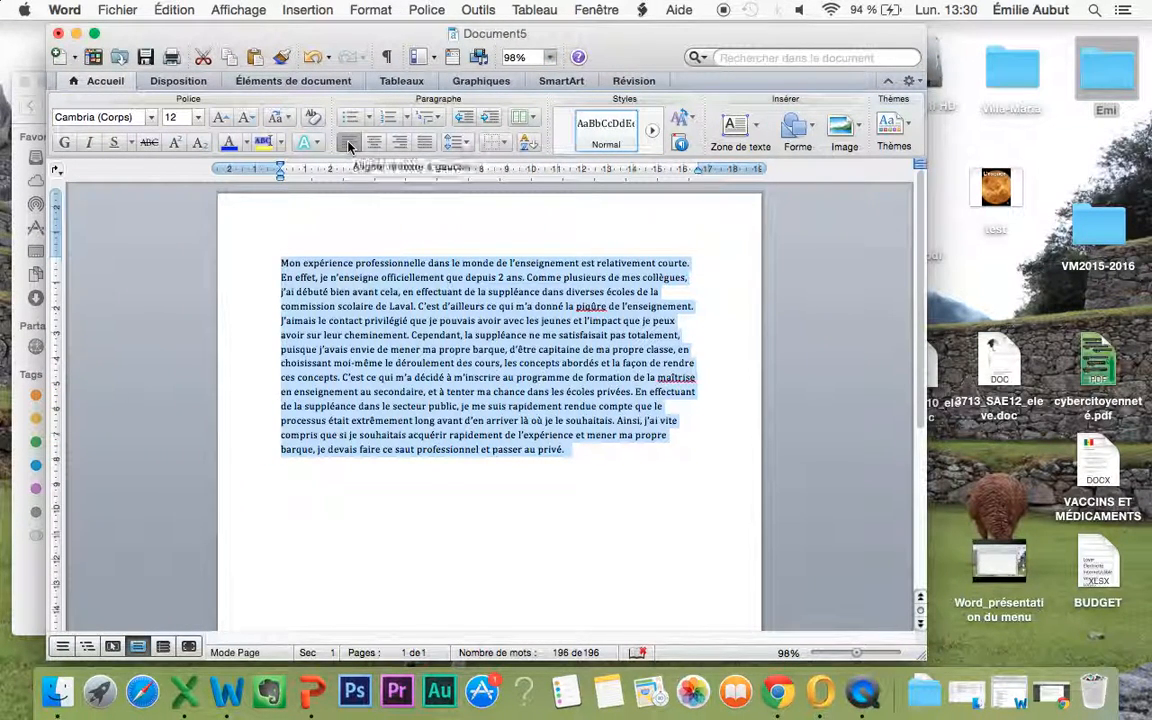
click(376, 143)
key(super+a)
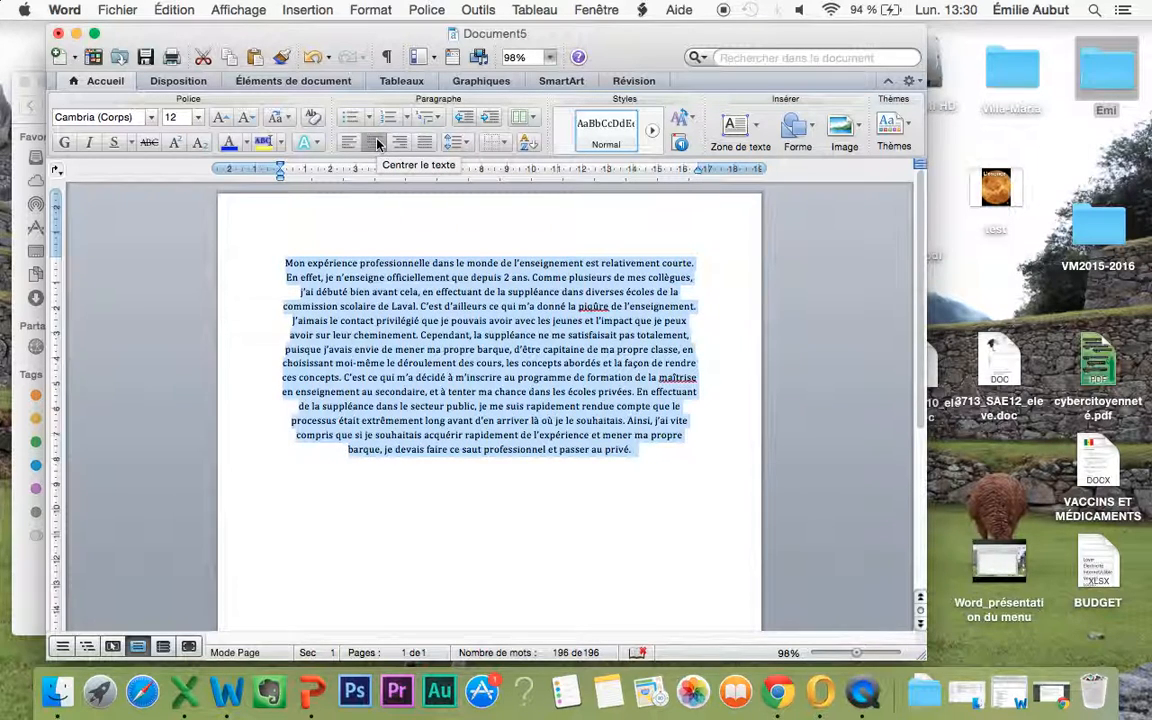
click(399, 143)
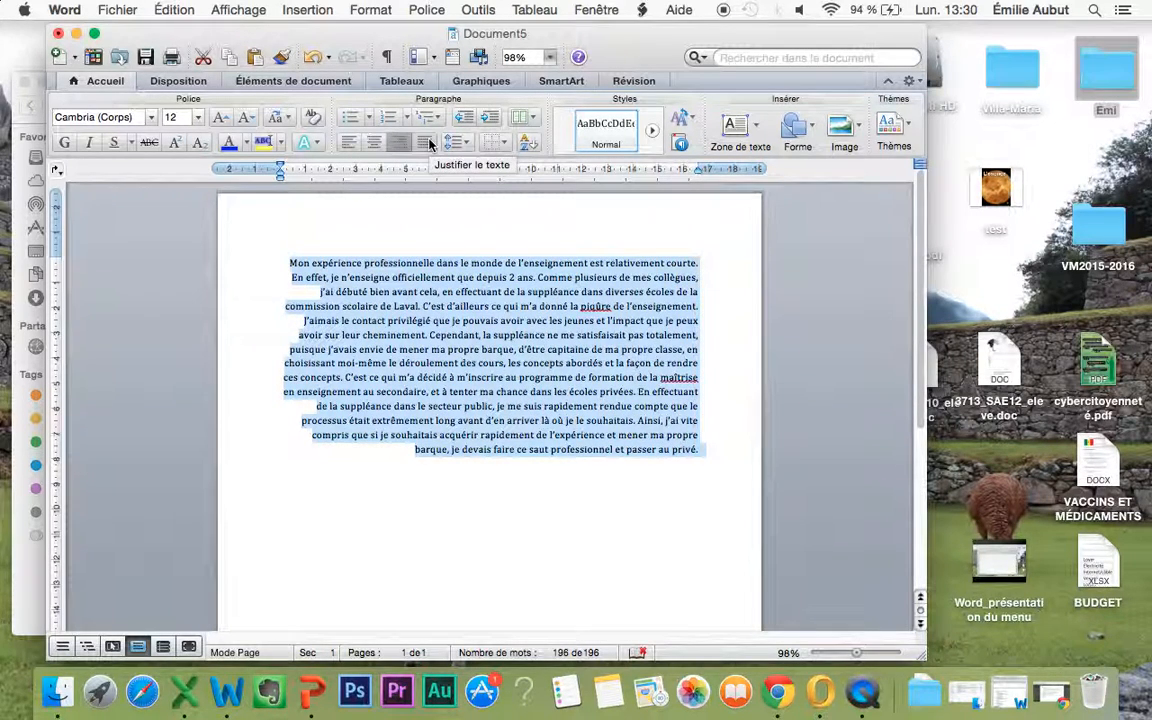
click(428, 143)
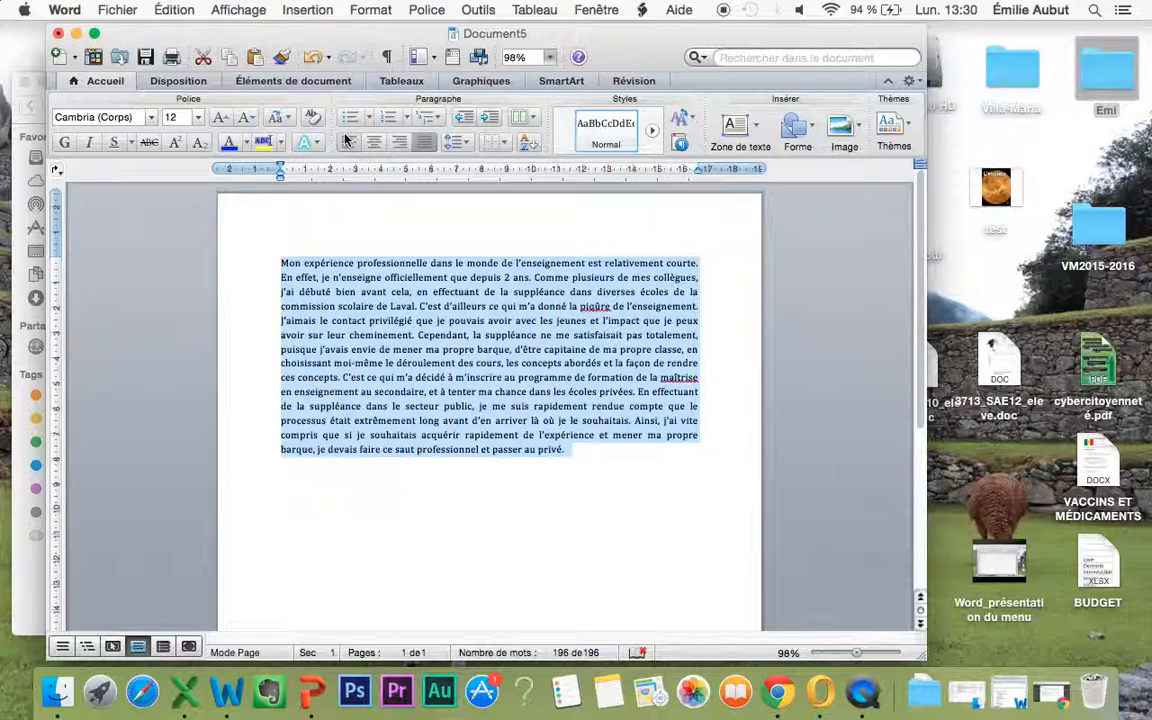
Set the paragraph's line spacing to 2.0
click(455, 148)
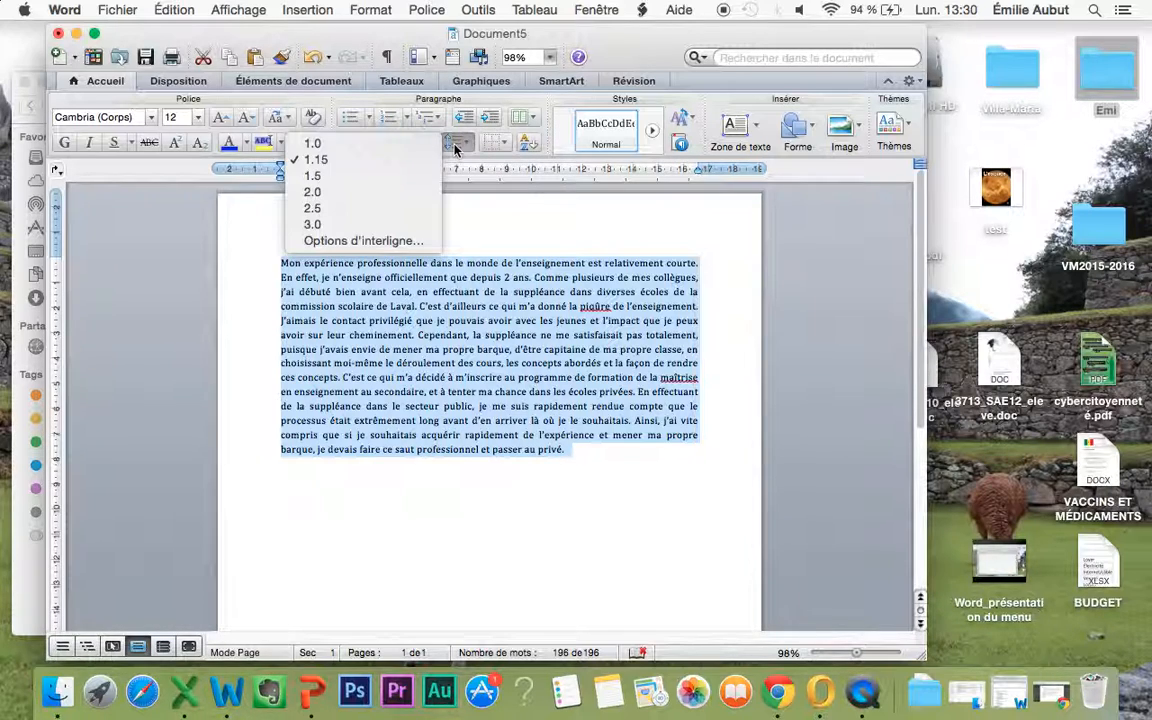
click(396, 193)
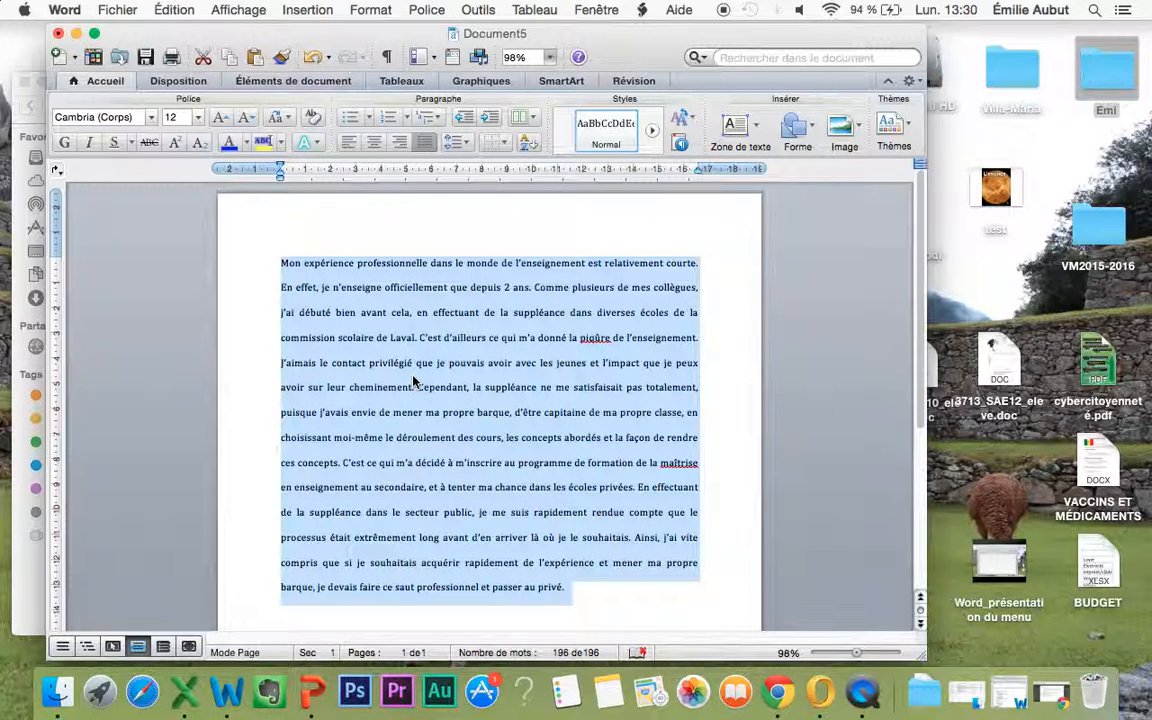
drag(450, 34, 470, 52)
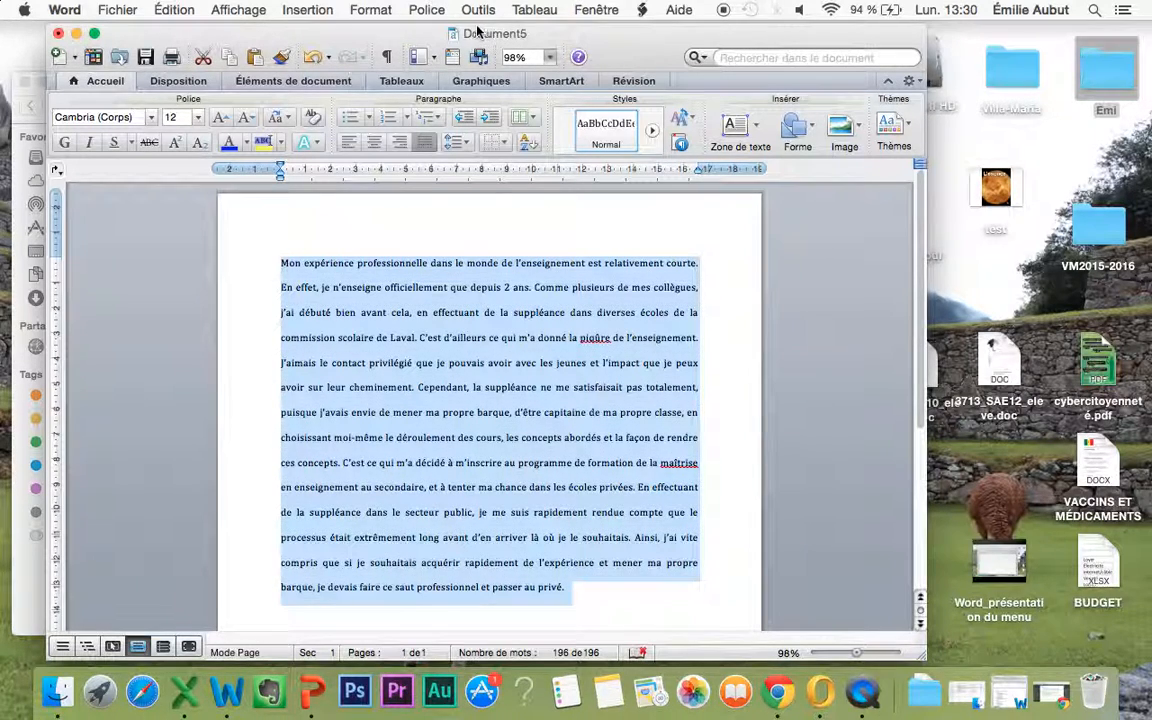
Set the whole paragraph's font size to 16 and its font to Chalkboard
click(199, 118)
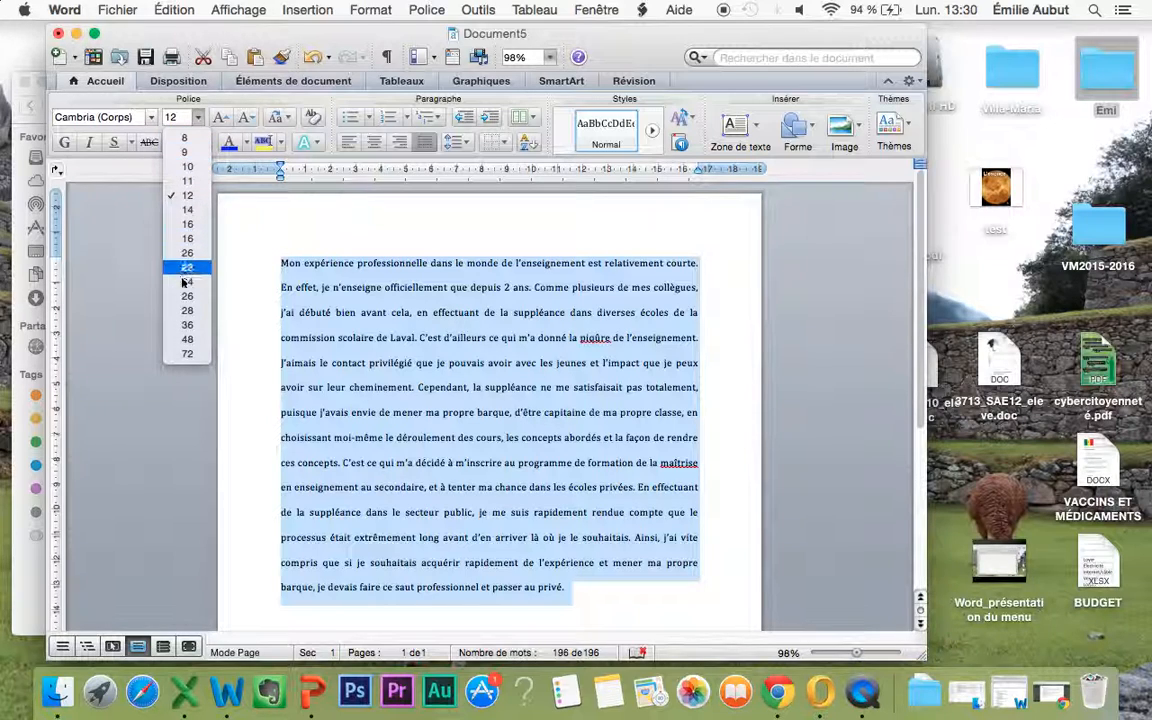
click(190, 225)
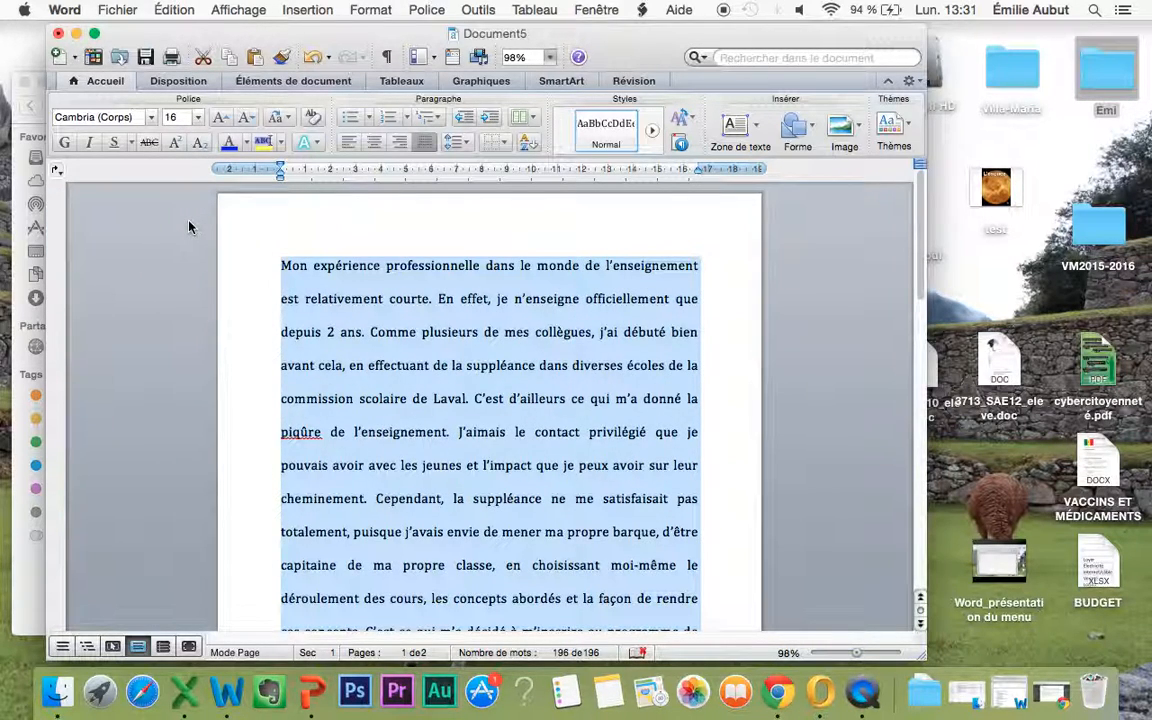
click(151, 118)
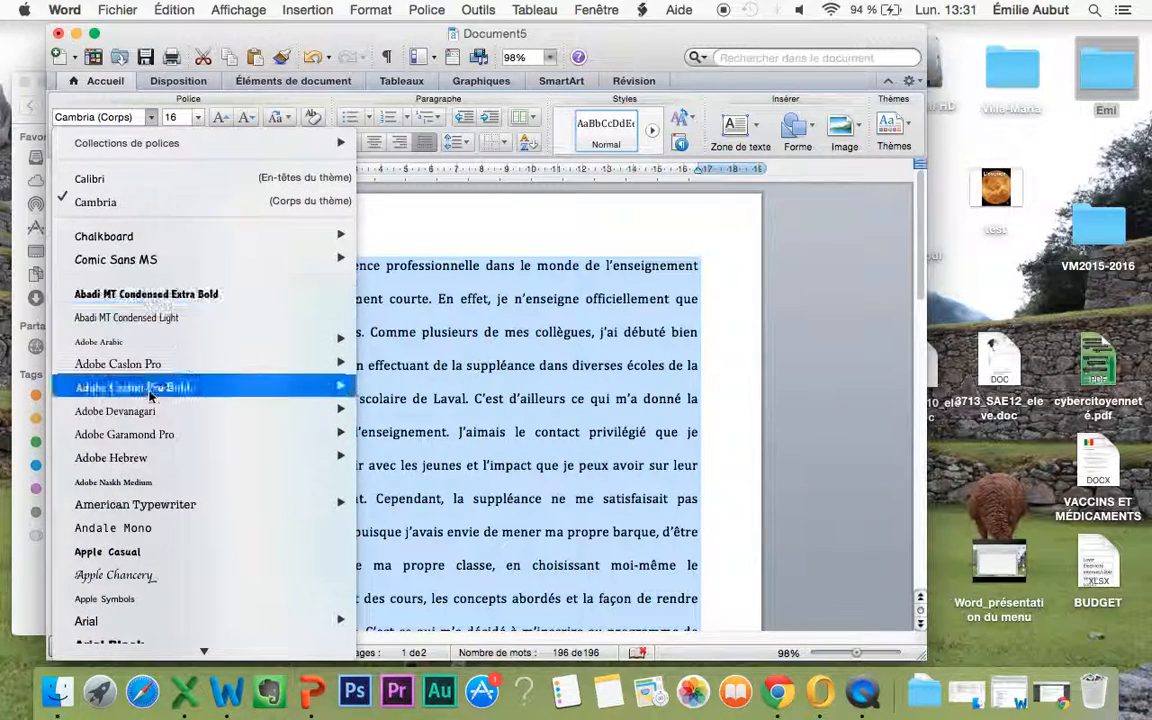
scroll(150, 397, down, 15)
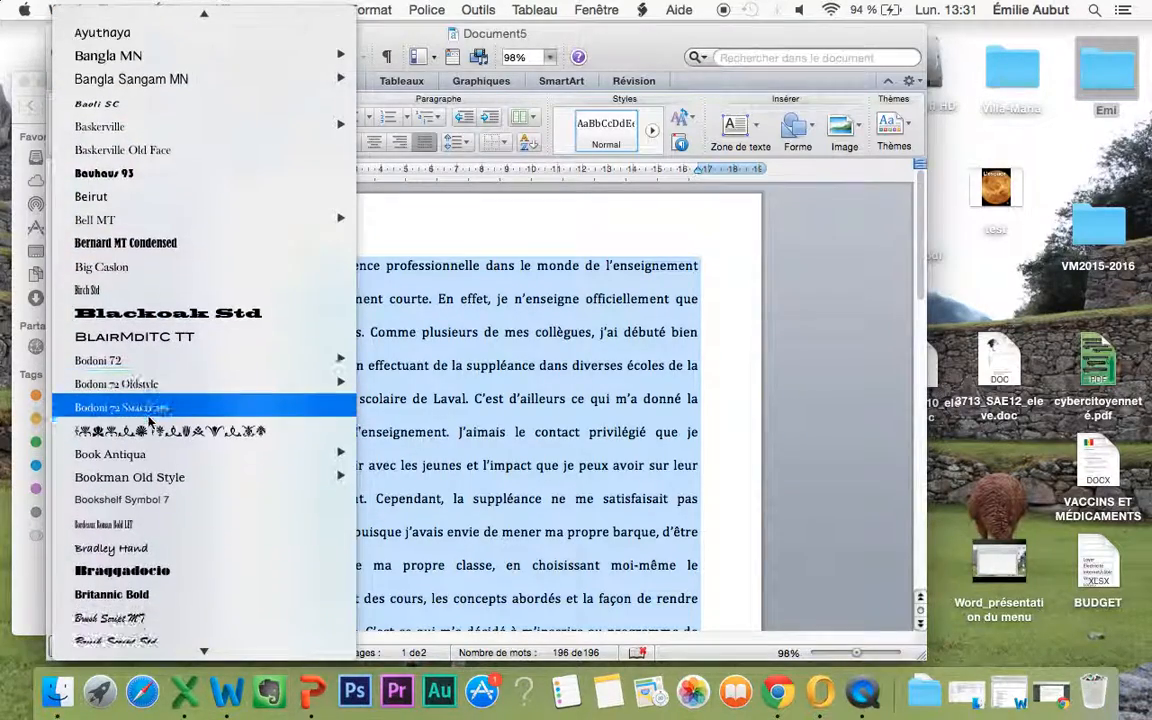
scroll(150, 421, down, 10)
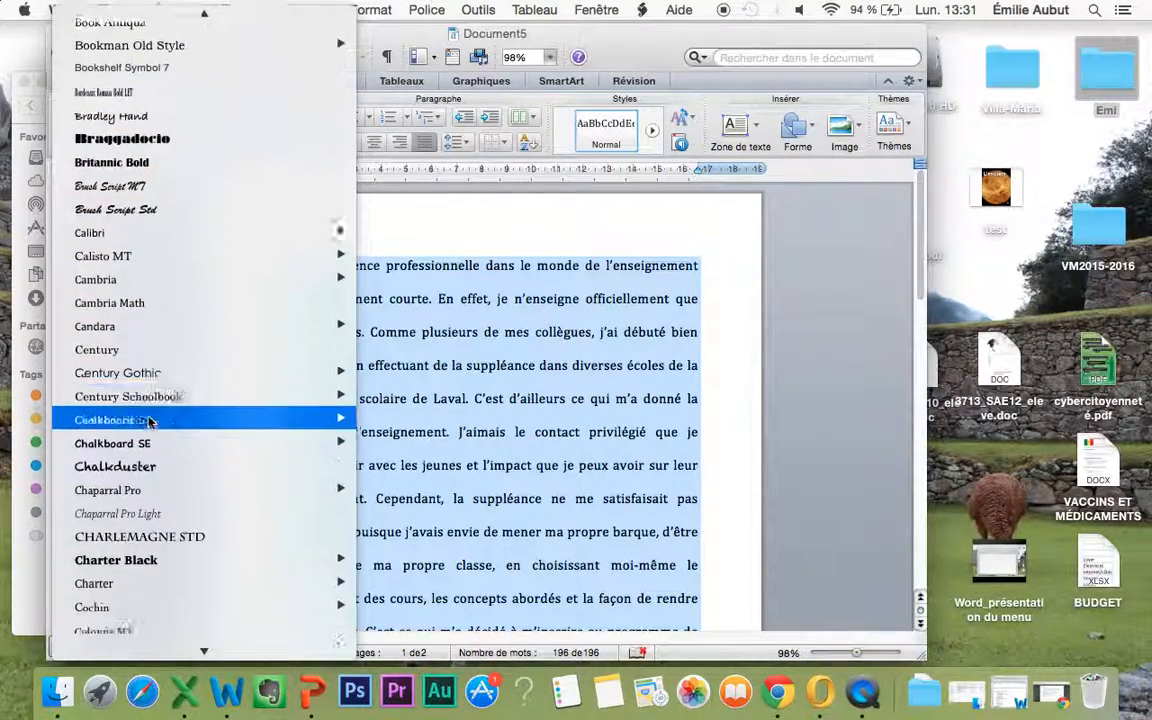
scroll(149, 420, down, 3)
mouse_move(174, 350)
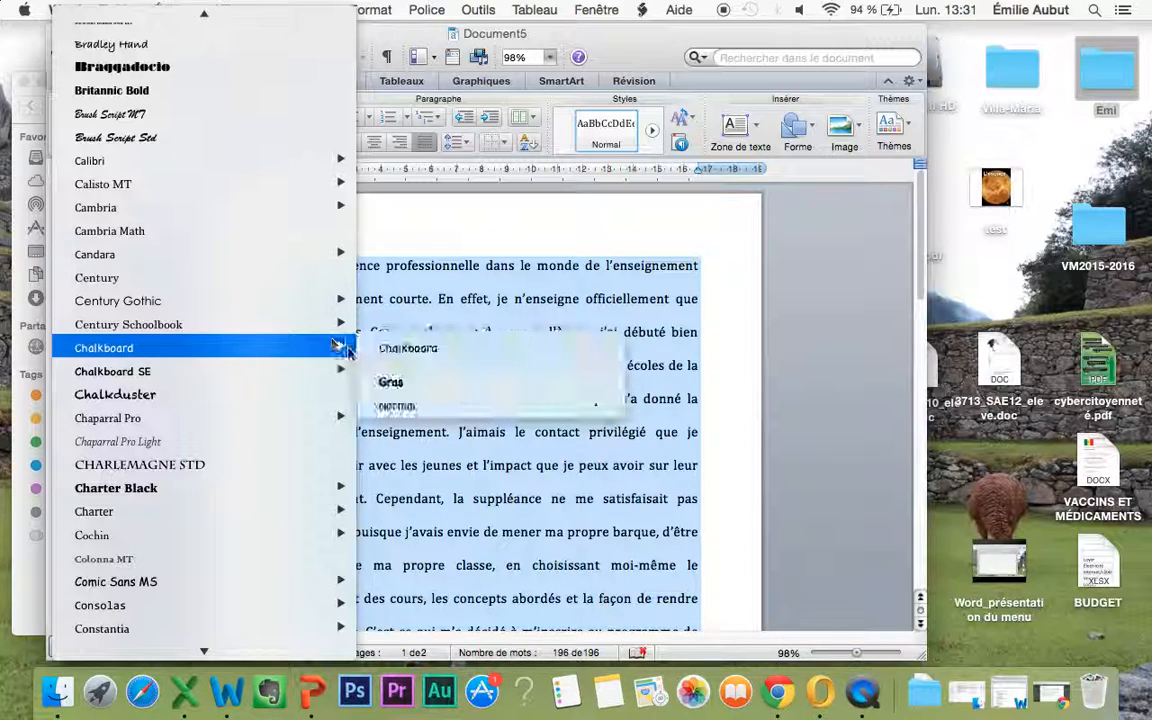
click(394, 349)
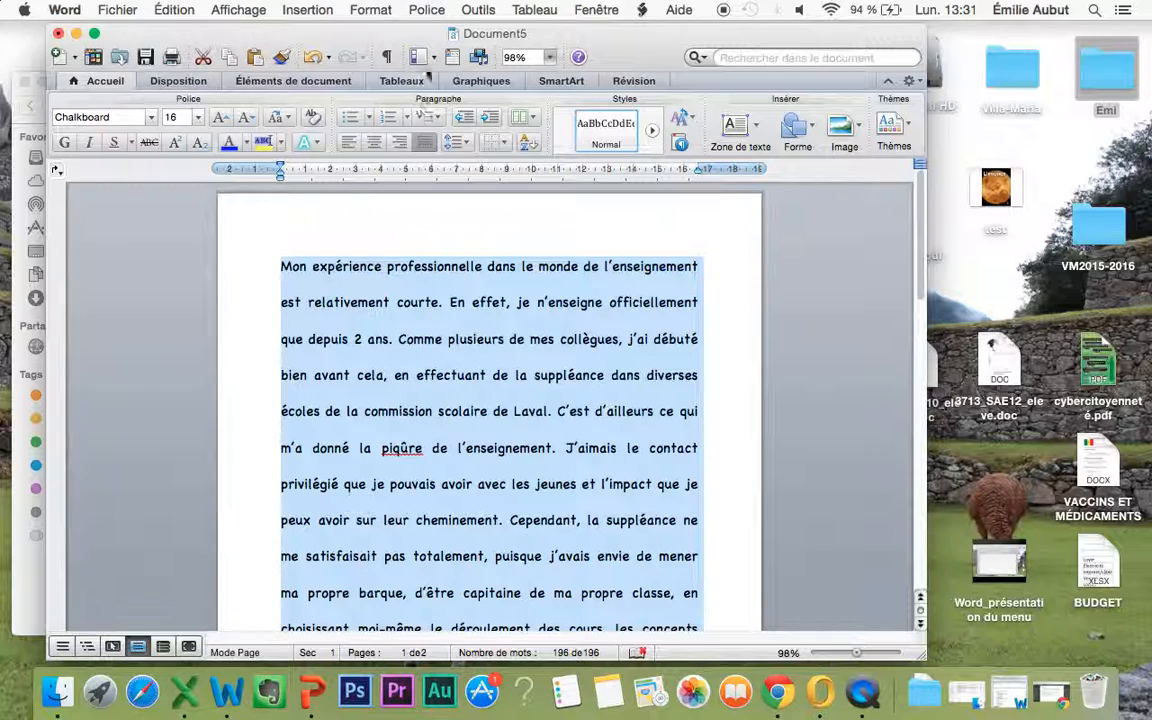
click(430, 14)
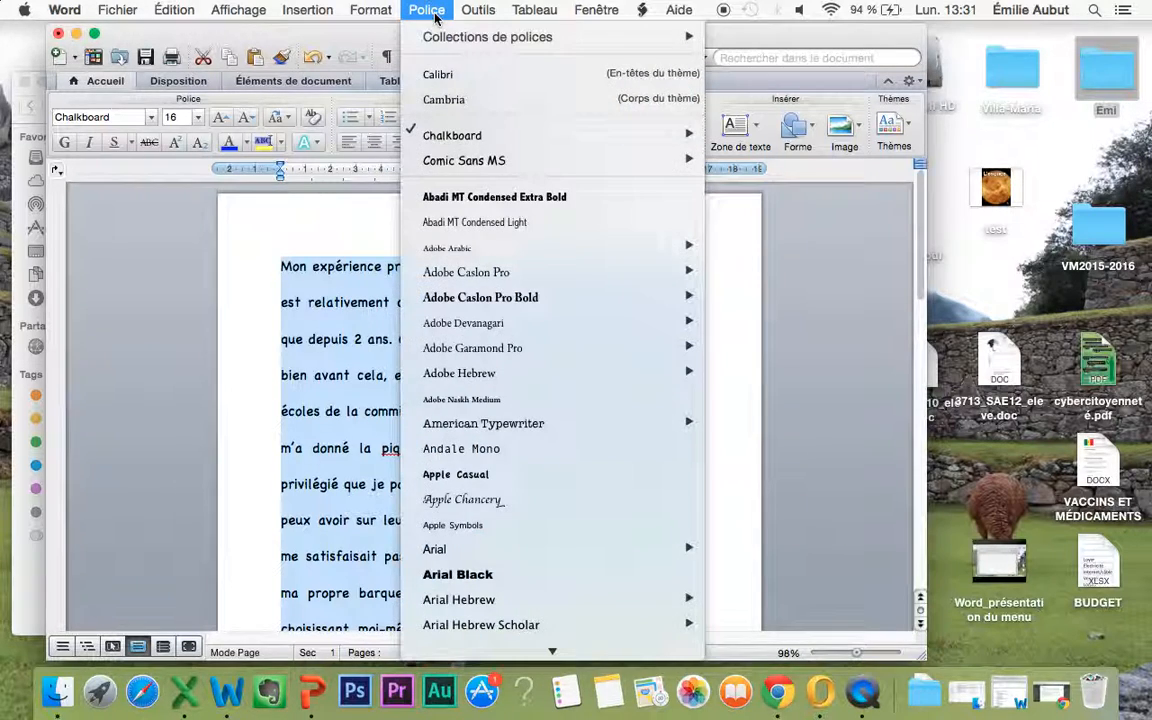
scroll(527, 501, down, 20)
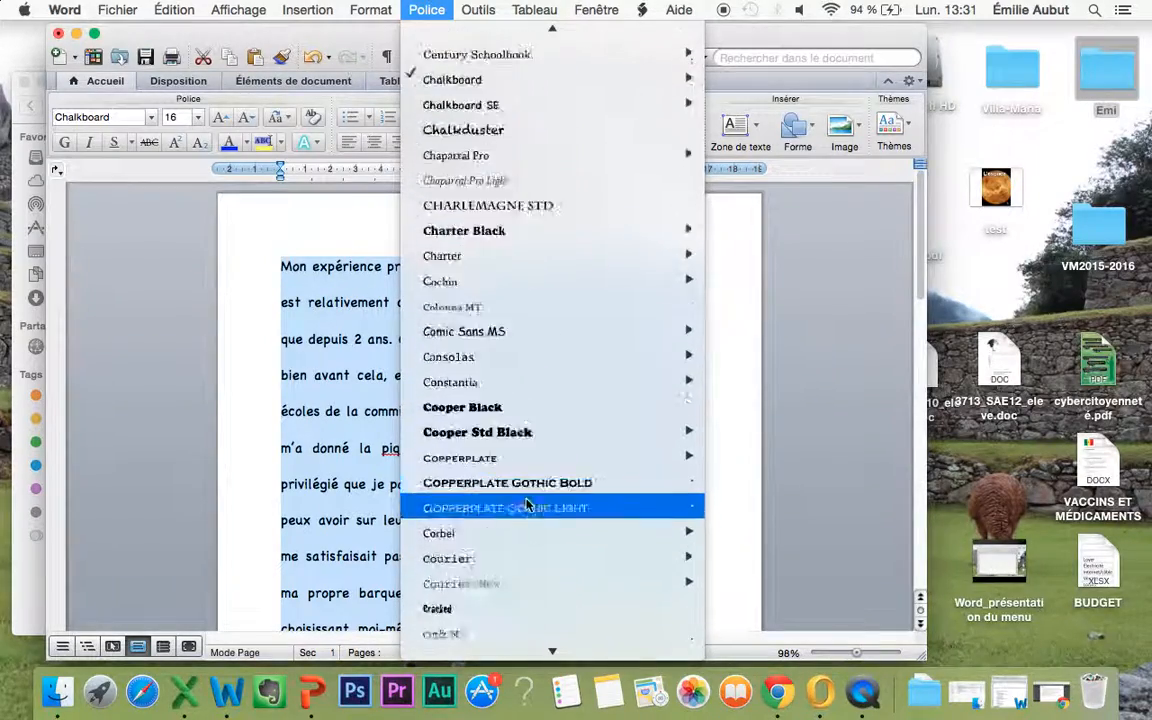
scroll(527, 505, down, 15)
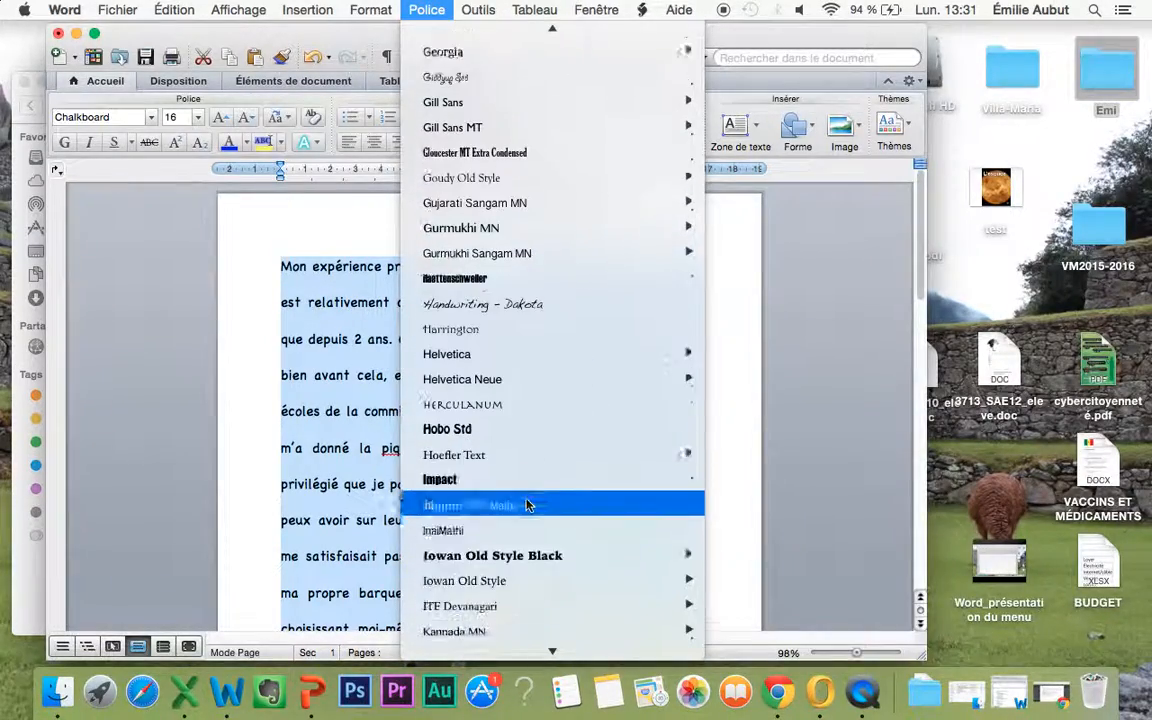
click(352, 453)
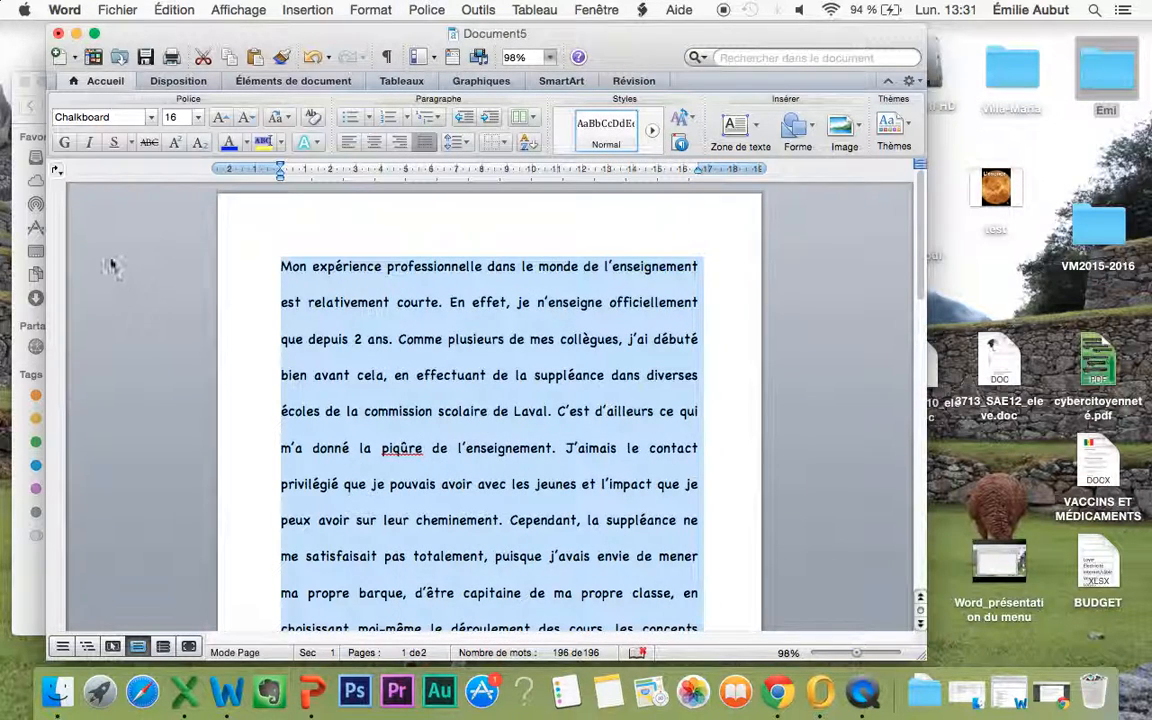
Make the whole paragraph bold, italic and underlined
click(64, 142)
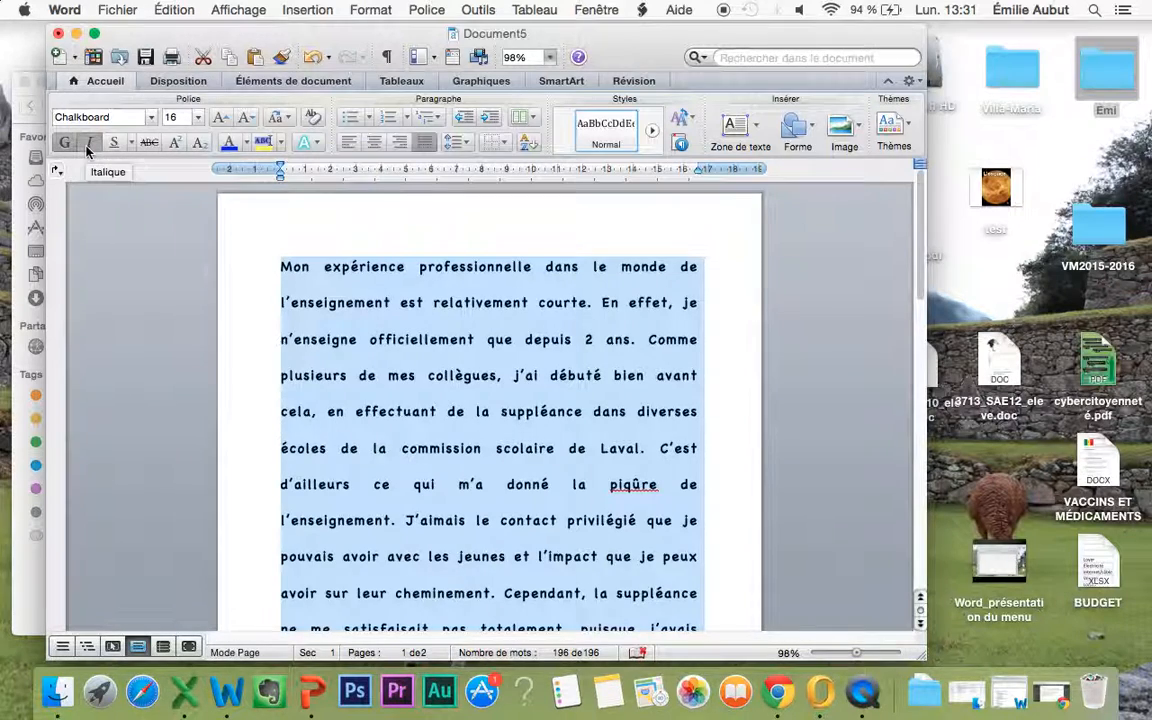
click(88, 145)
click(113, 144)
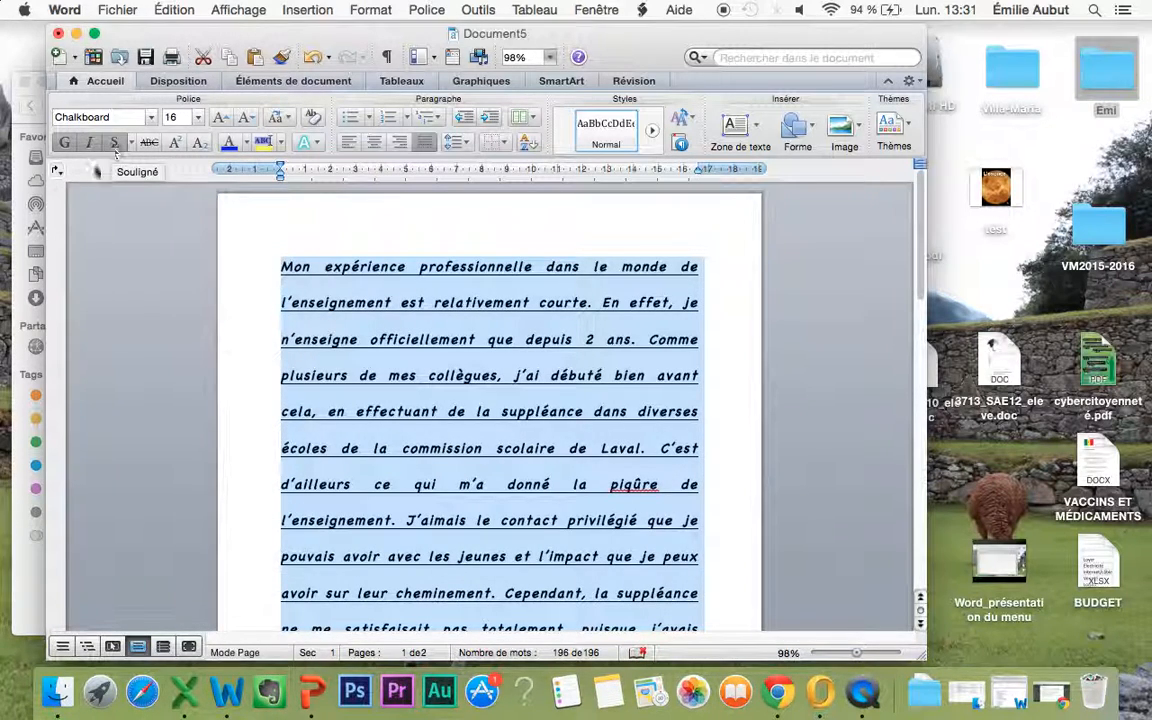
Strike through the word "expérience" in the first line
click(326, 268)
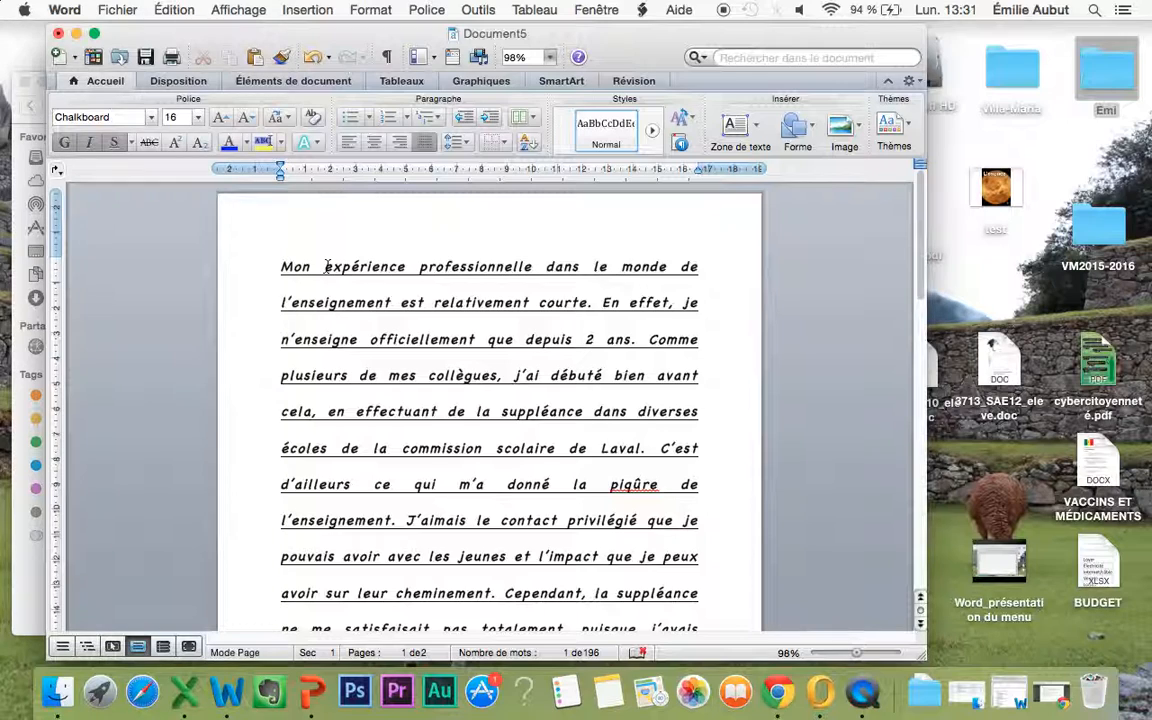
drag(326, 268, 407, 262)
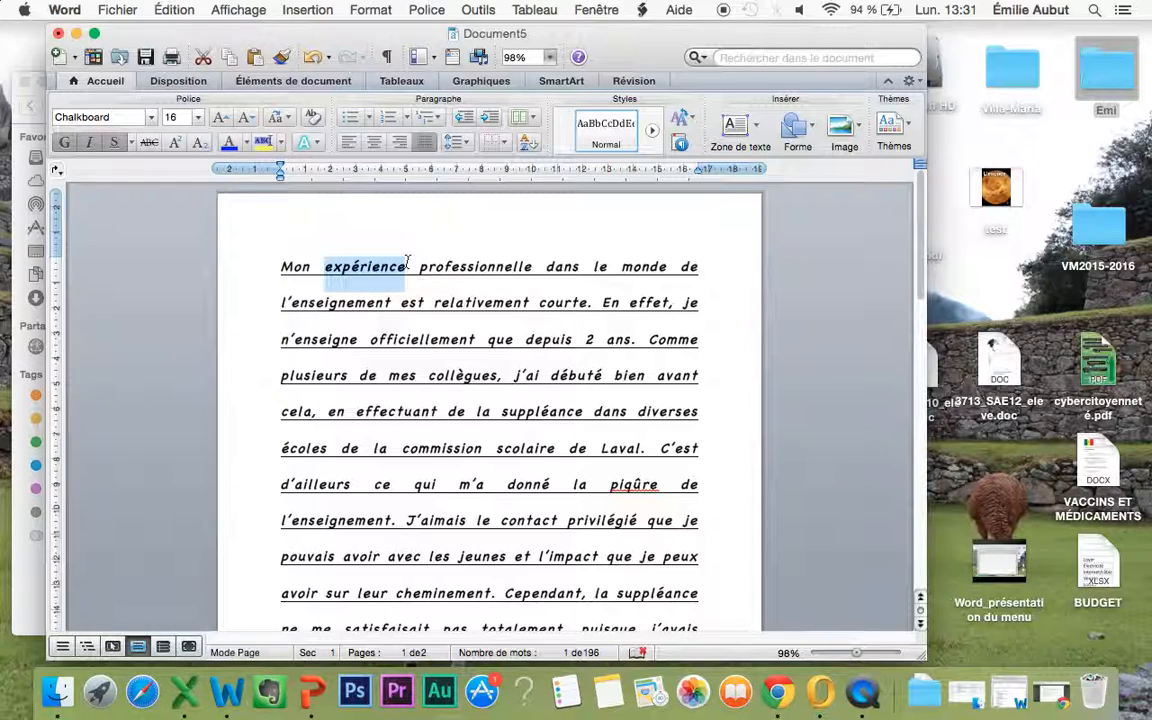
click(150, 144)
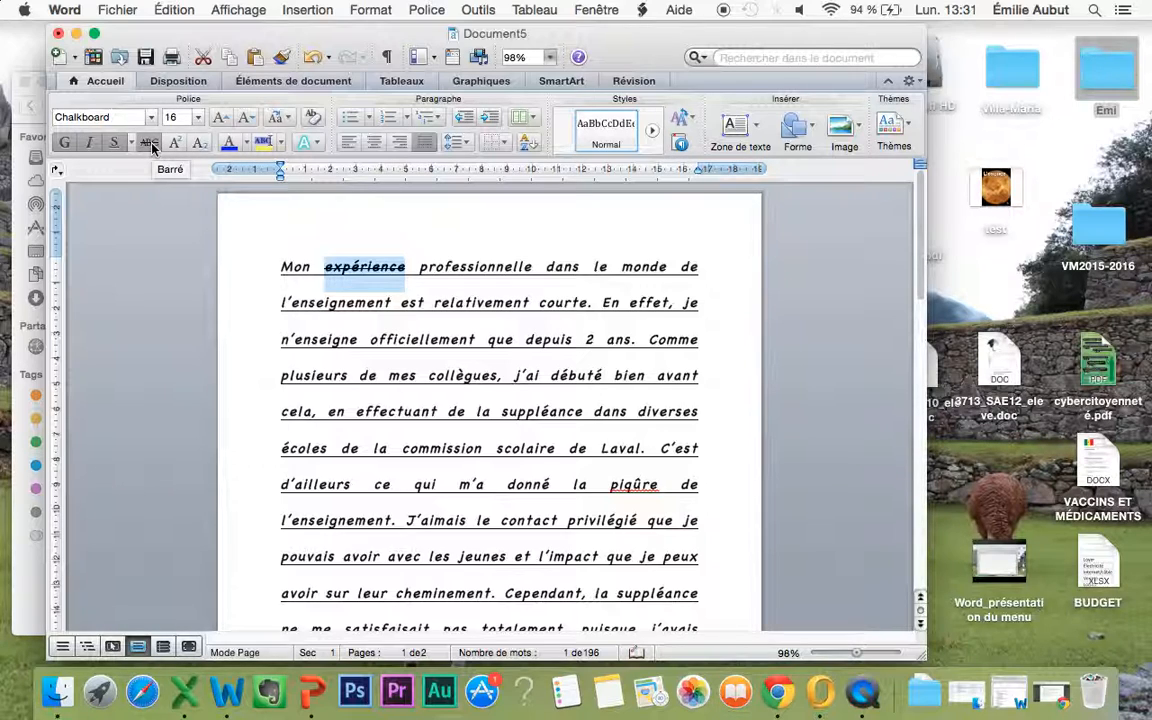
click(345, 339)
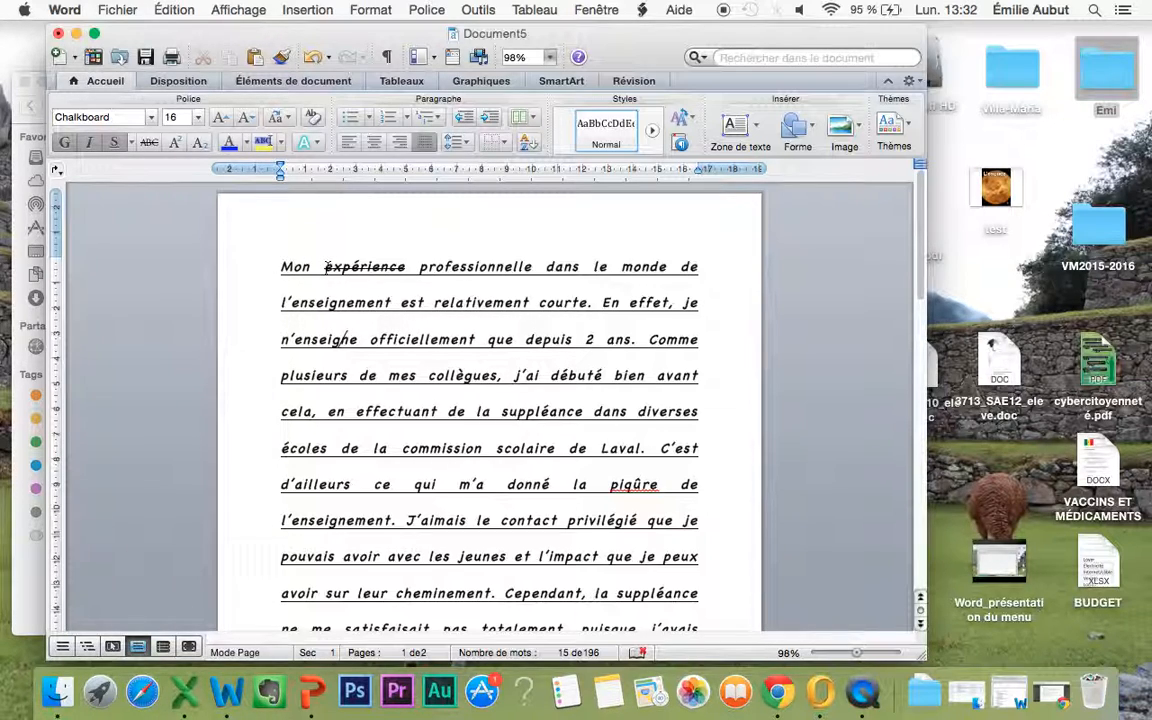
Change the font colour of the word "expérience" to a dark orange theme colour
drag(327, 266, 407, 264)
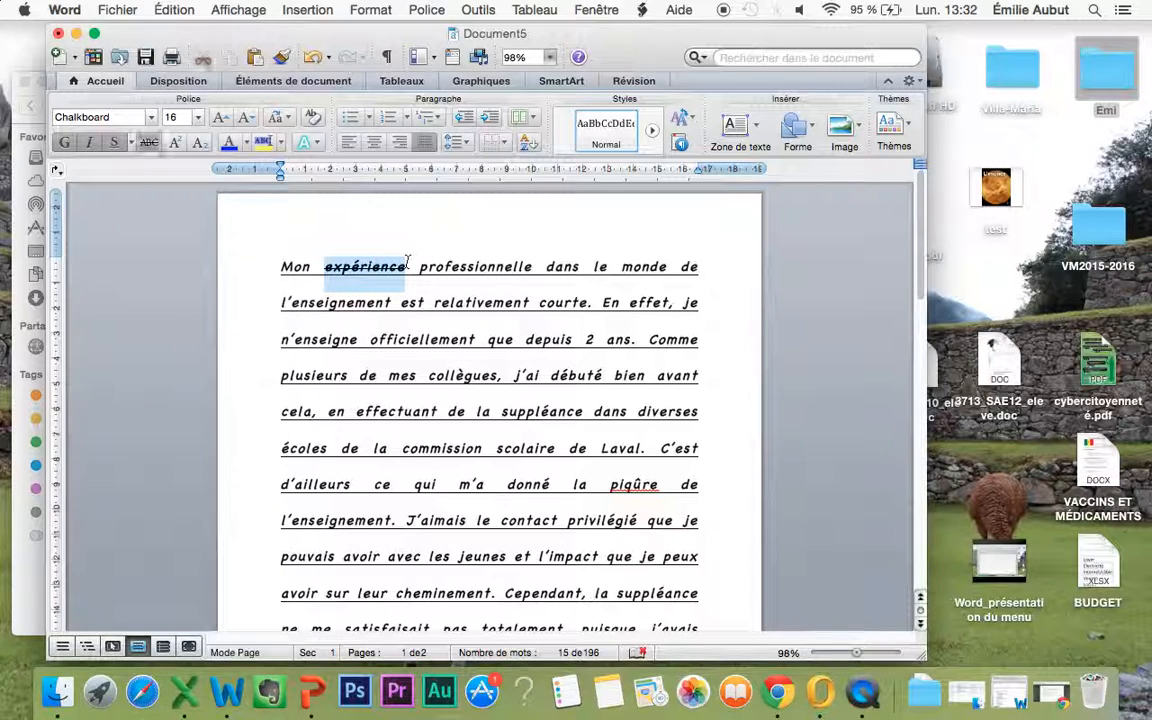
click(245, 142)
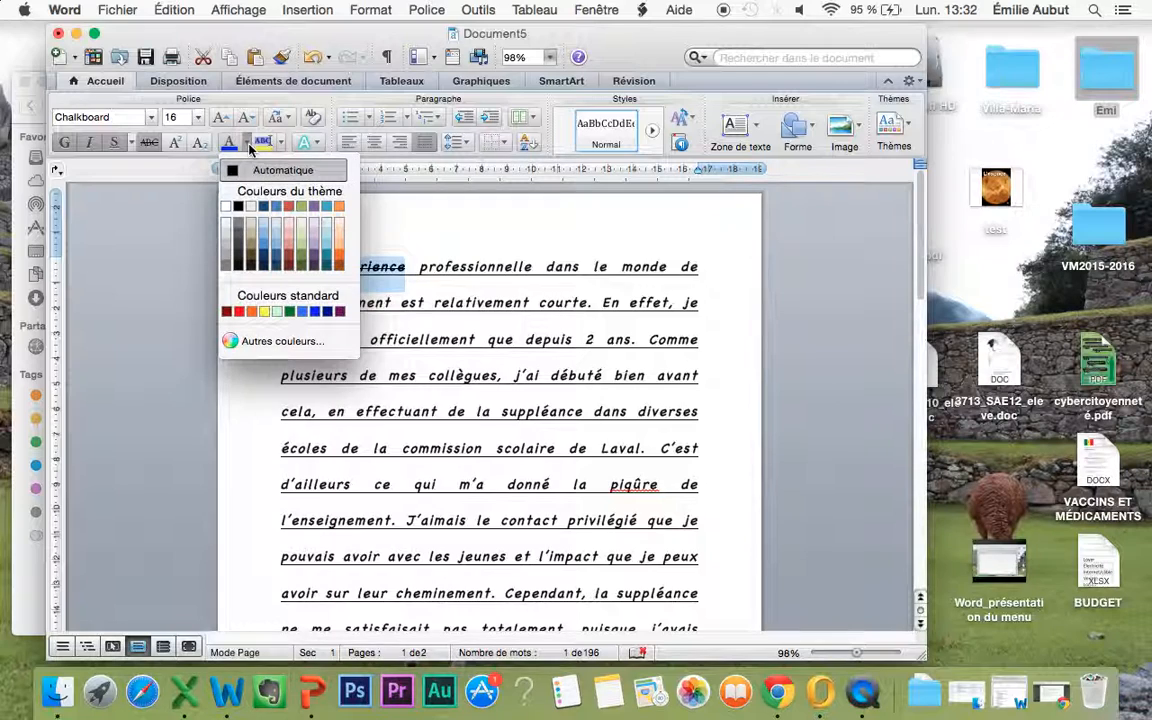
click(339, 259)
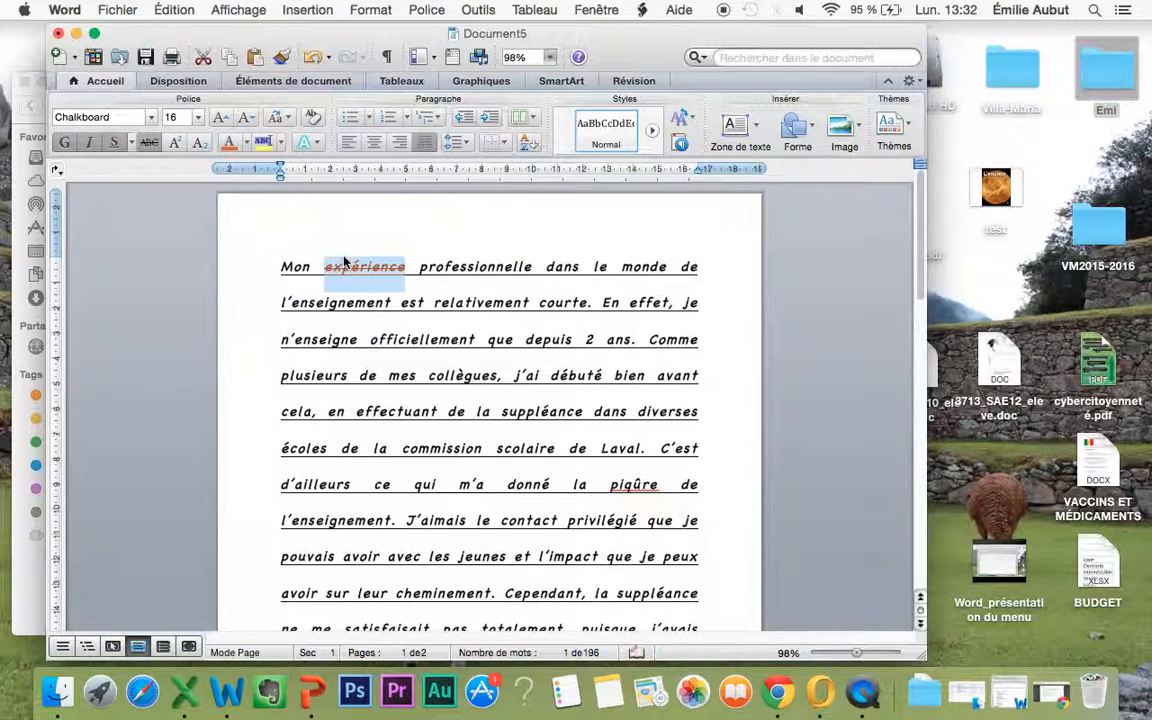
Highlight the word "expérience" in bright green
click(283, 148)
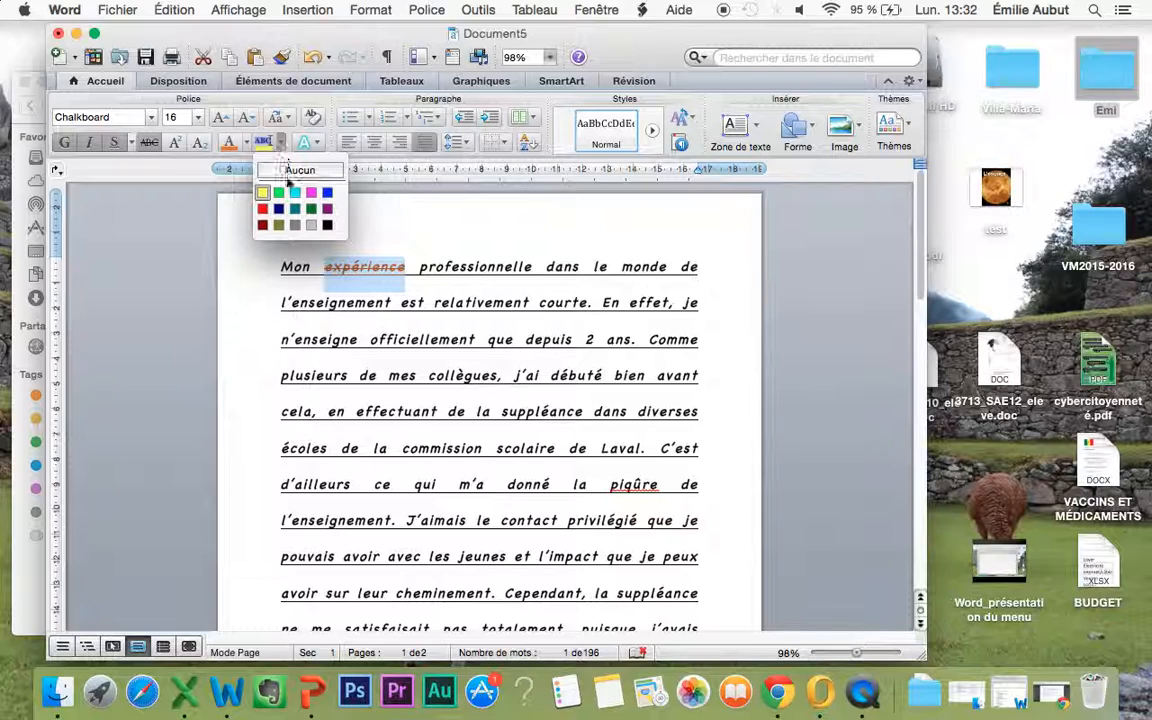
click(279, 193)
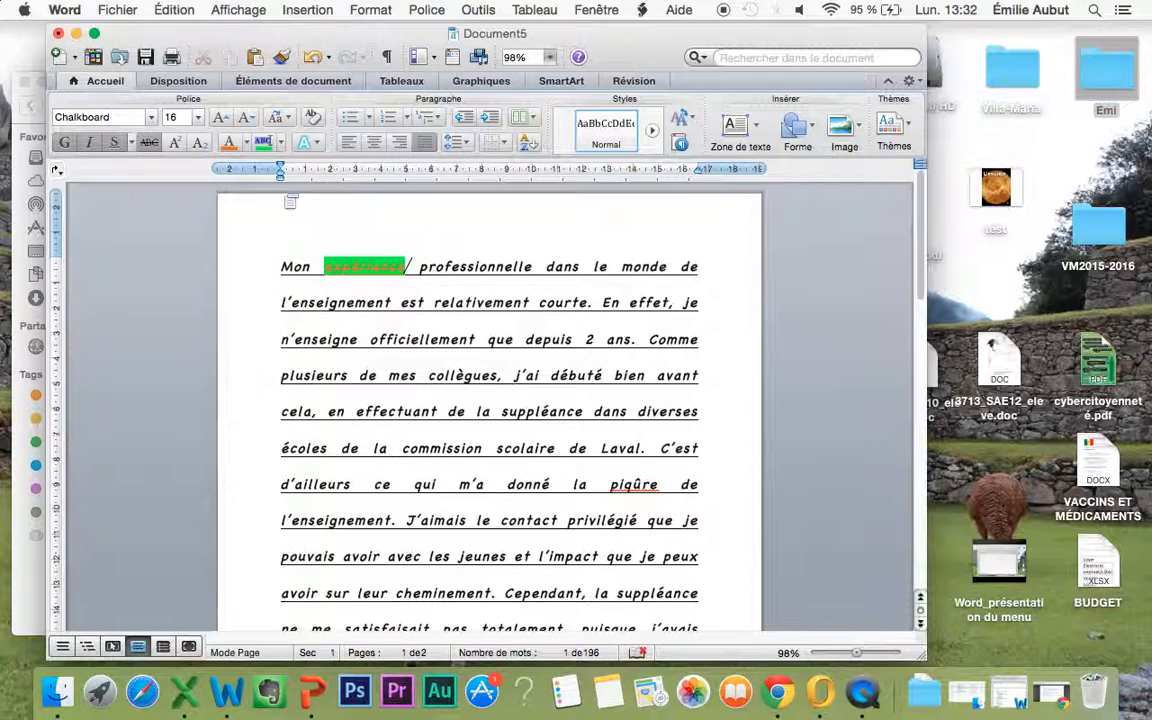
click(407, 267)
Apply a reflection text effect with an 8 pt offset to the word "expérience"
drag(324, 267, 407, 267)
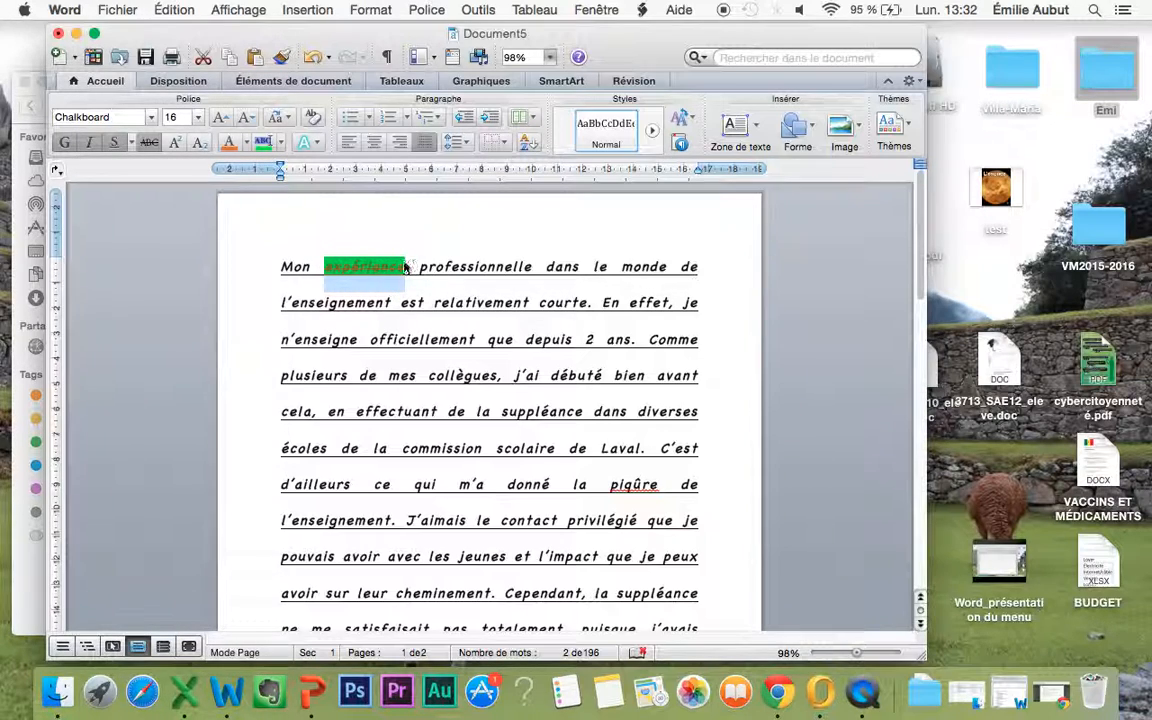
click(318, 145)
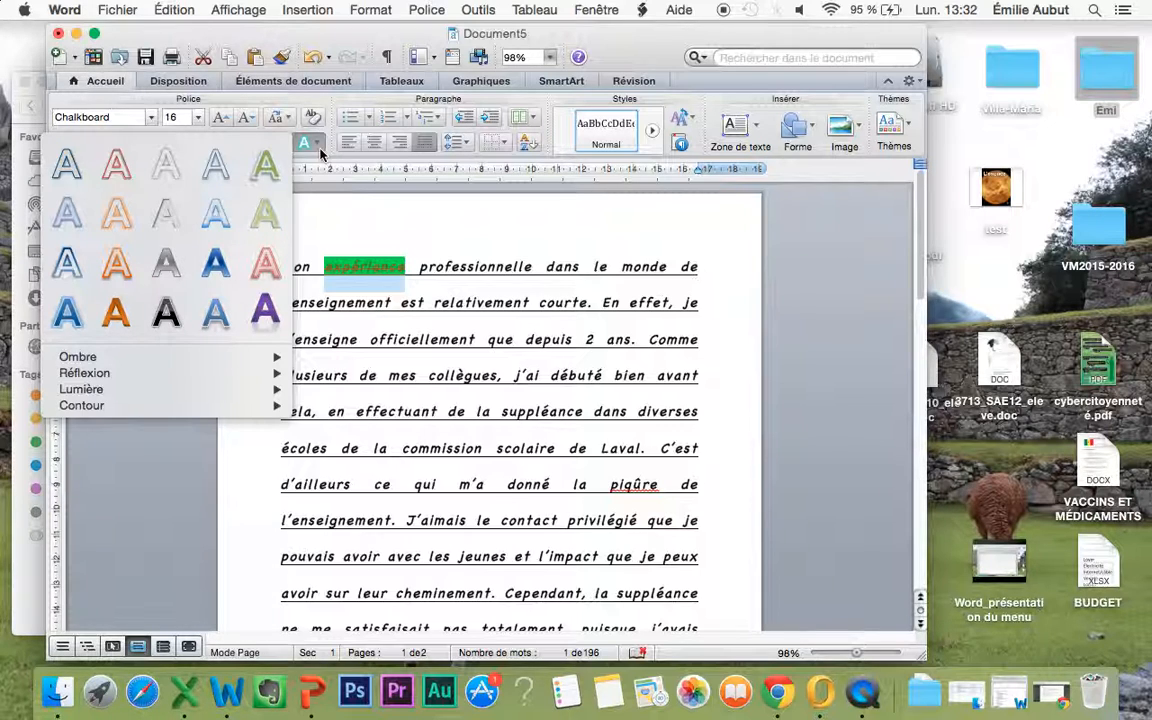
mouse_move(250, 360)
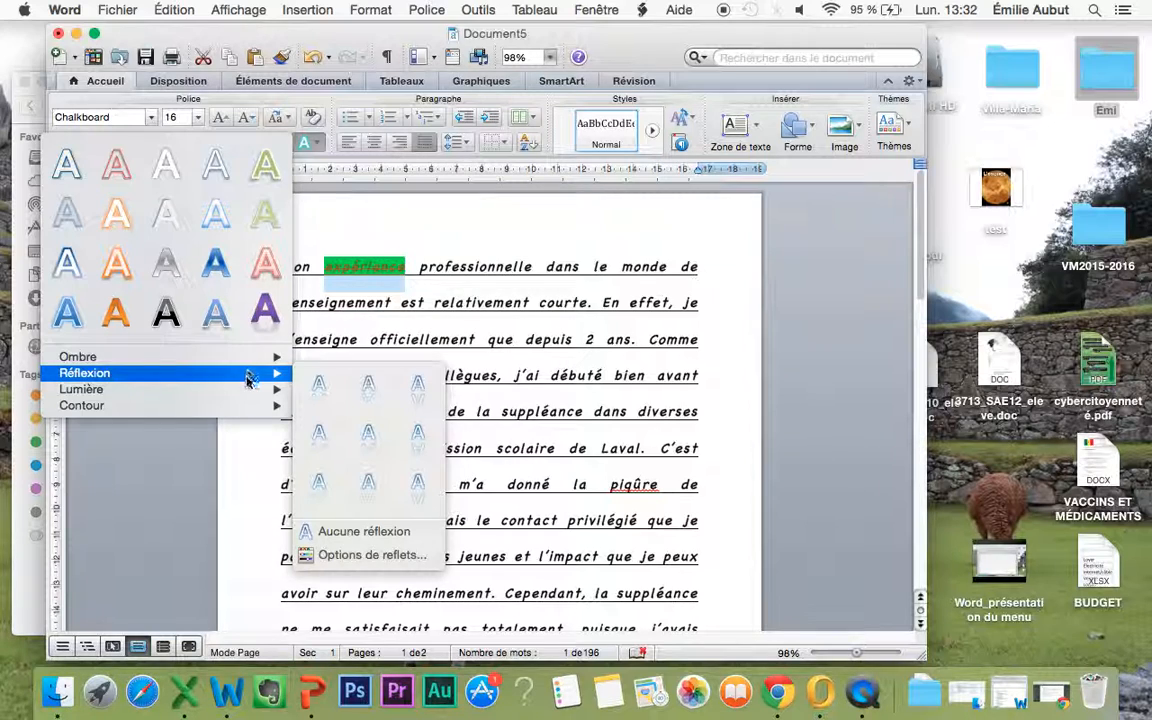
mouse_move(240, 406)
click(319, 487)
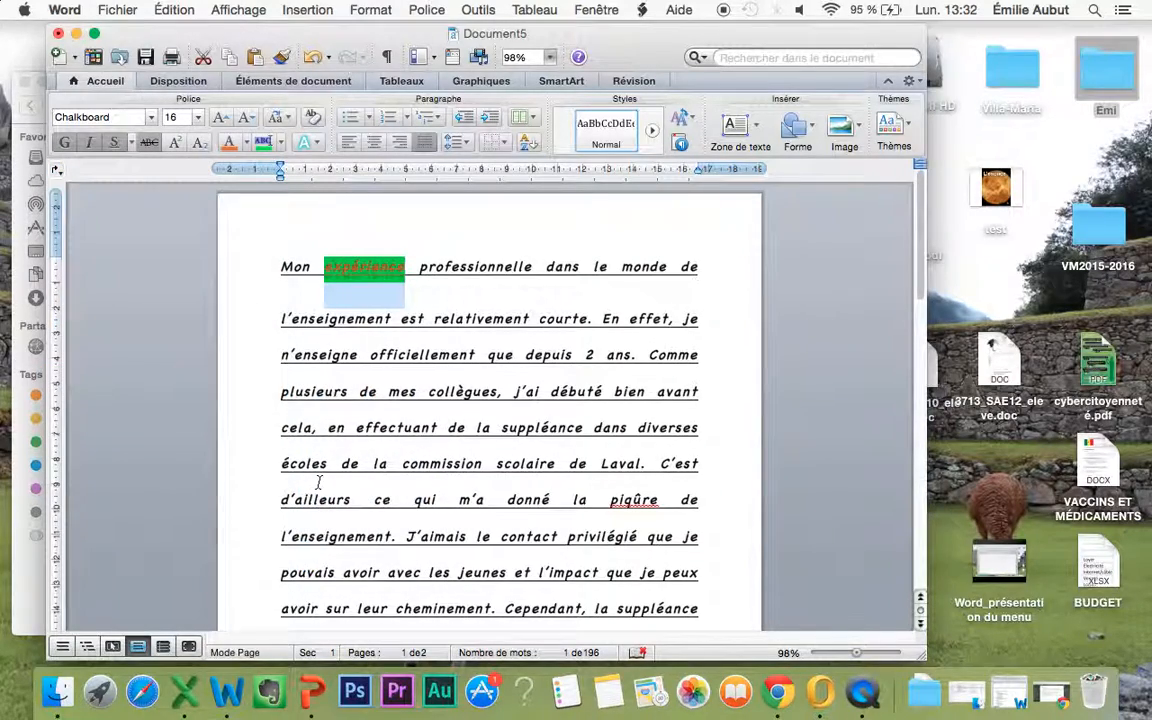
click(403, 430)
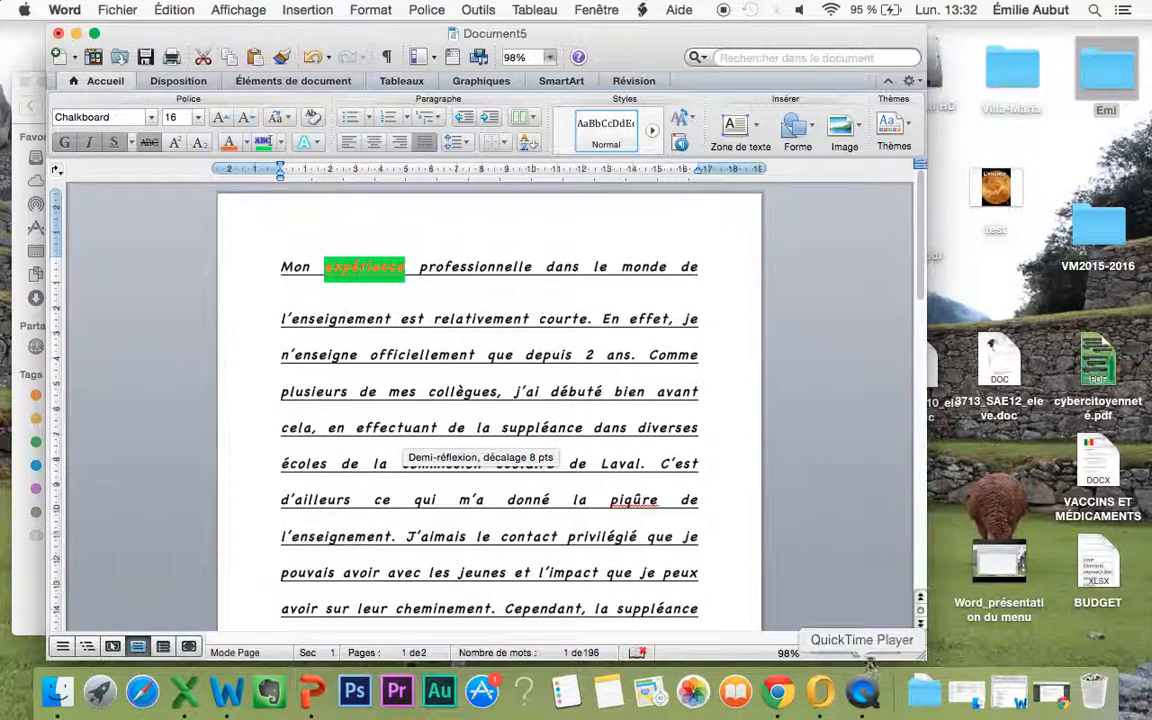
Enlarge the view to 204% to examine the effects on the word "expérience", and bring the zoom back to 108%
click(866, 655)
scroll(357, 381, up, 5)
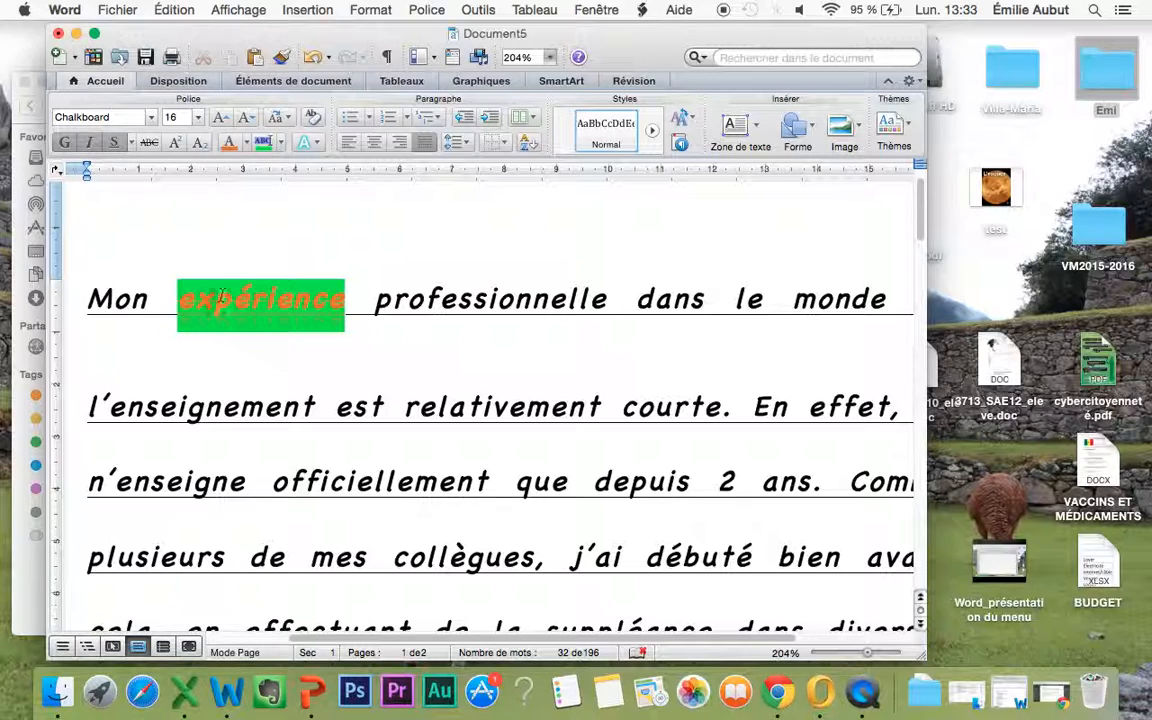
click(857, 657)
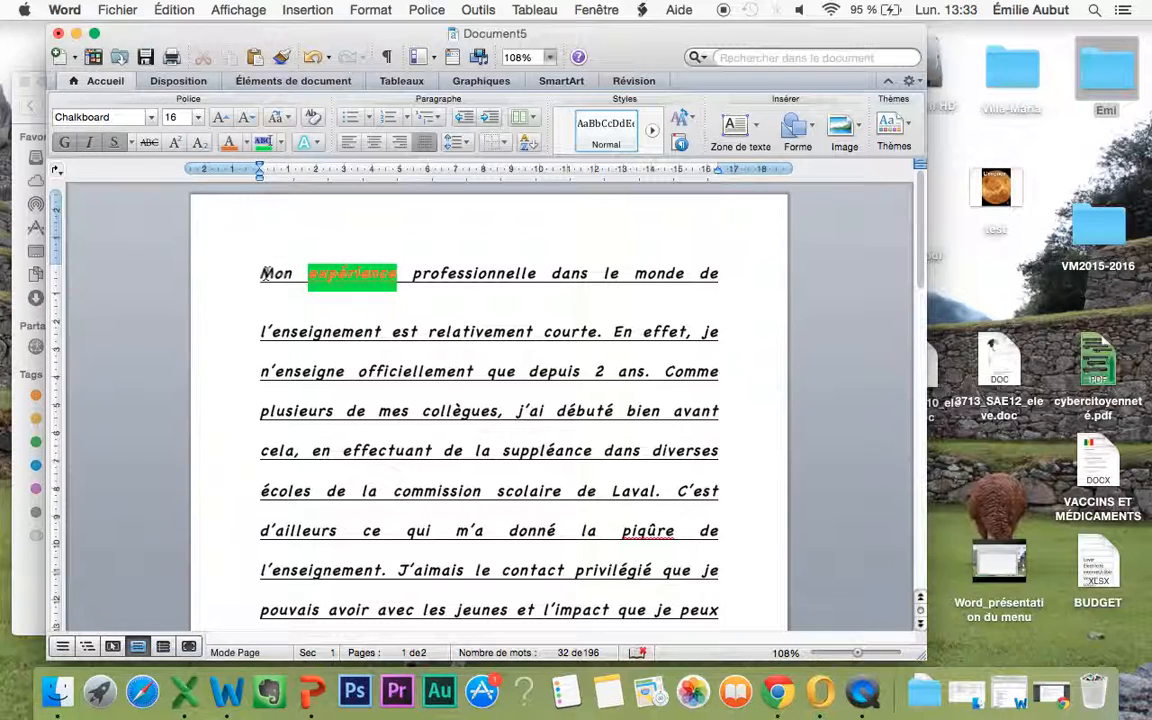
drag(262, 272, 620, 638)
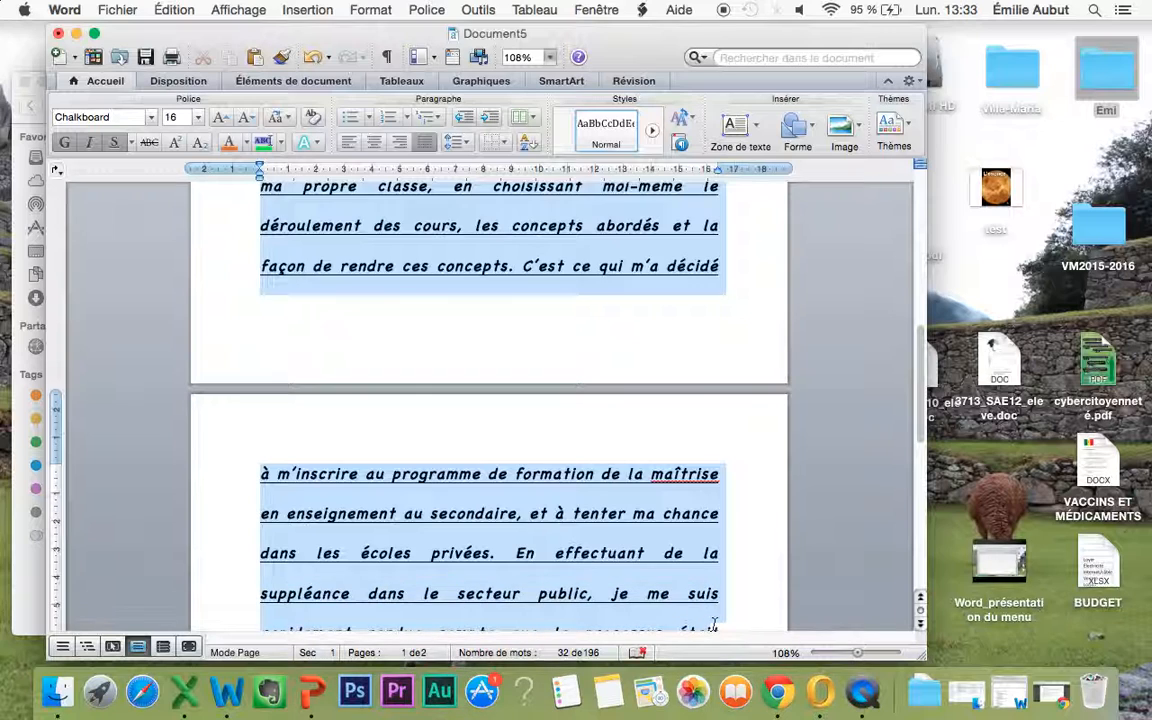
click(540, 312)
scroll(540, 312, up, 15)
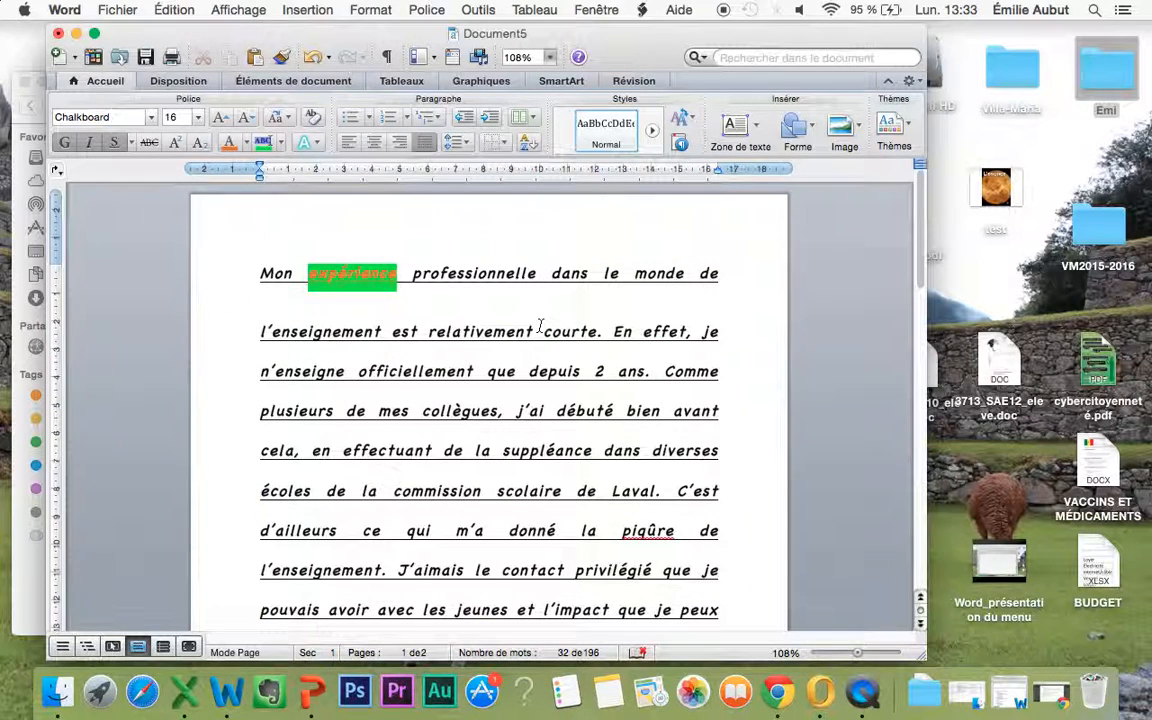
Open the column settings and preview the Deux, Trois, Gauche and Droite presets, plus a layout with 4 columns
click(368, 10)
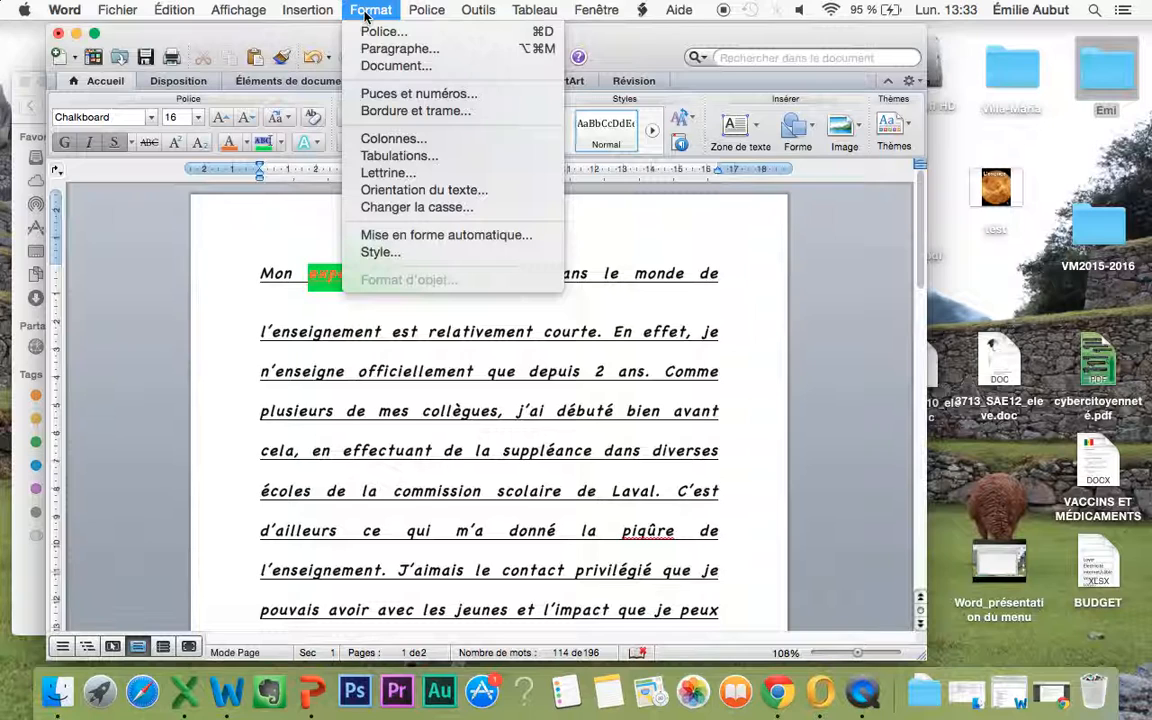
click(396, 140)
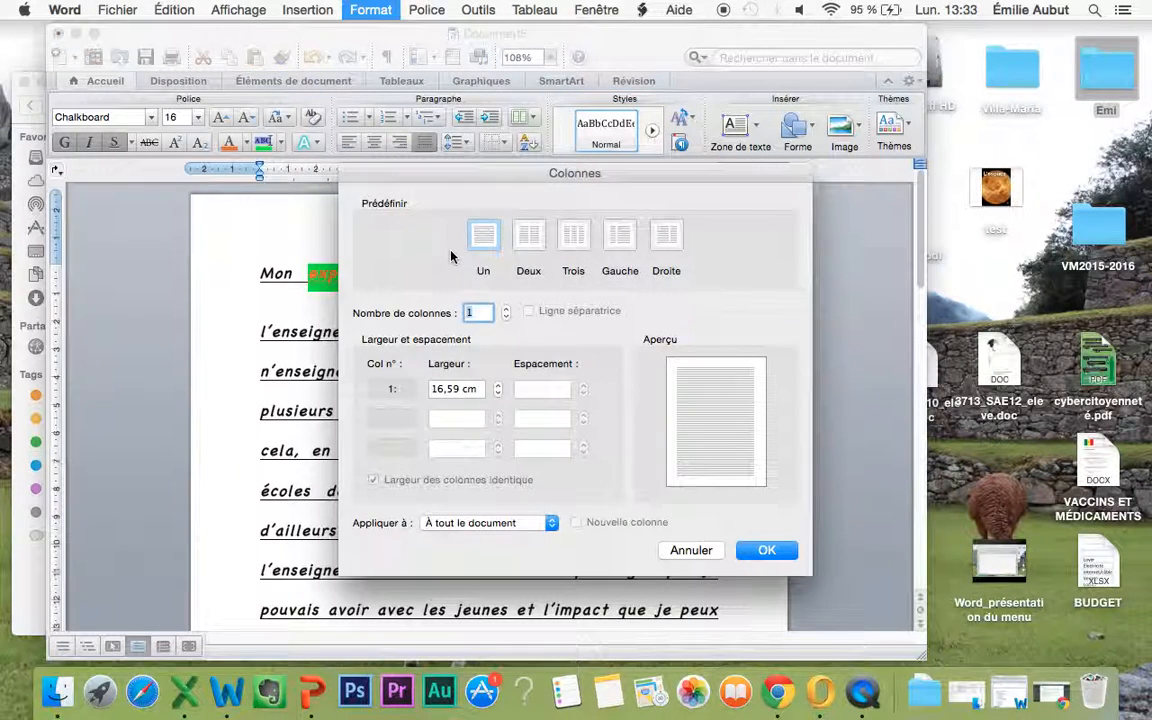
click(517, 237)
click(568, 237)
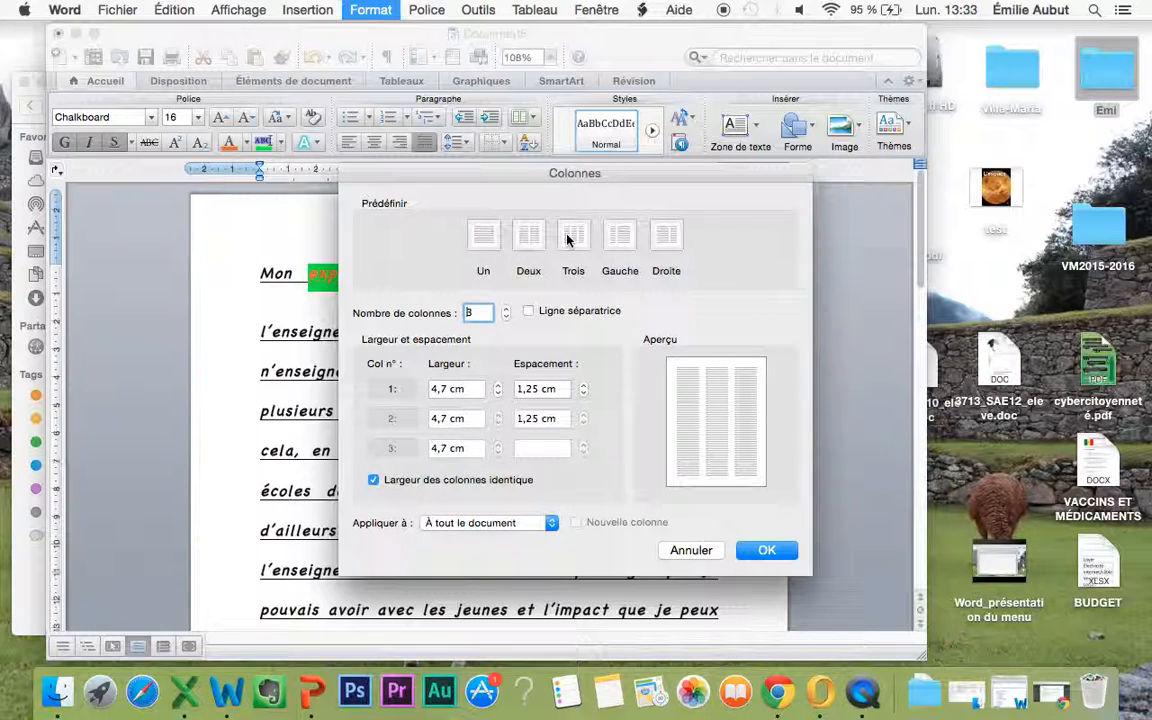
click(620, 236)
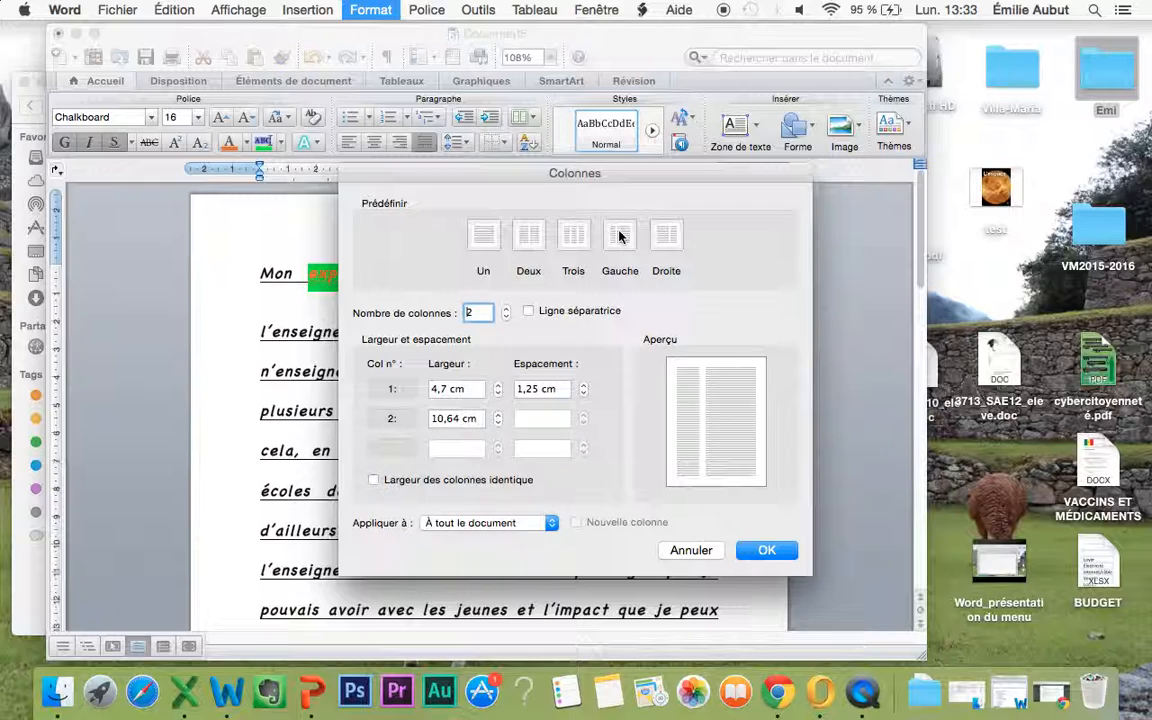
click(667, 236)
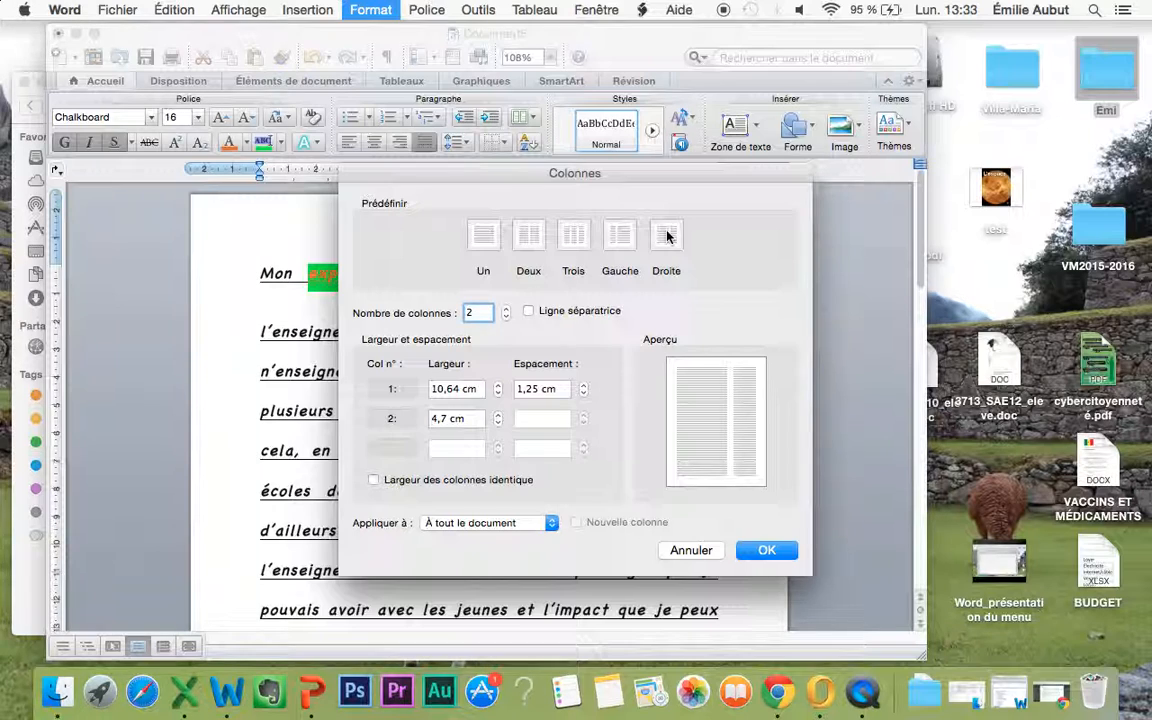
click(506, 311)
click(506, 311)
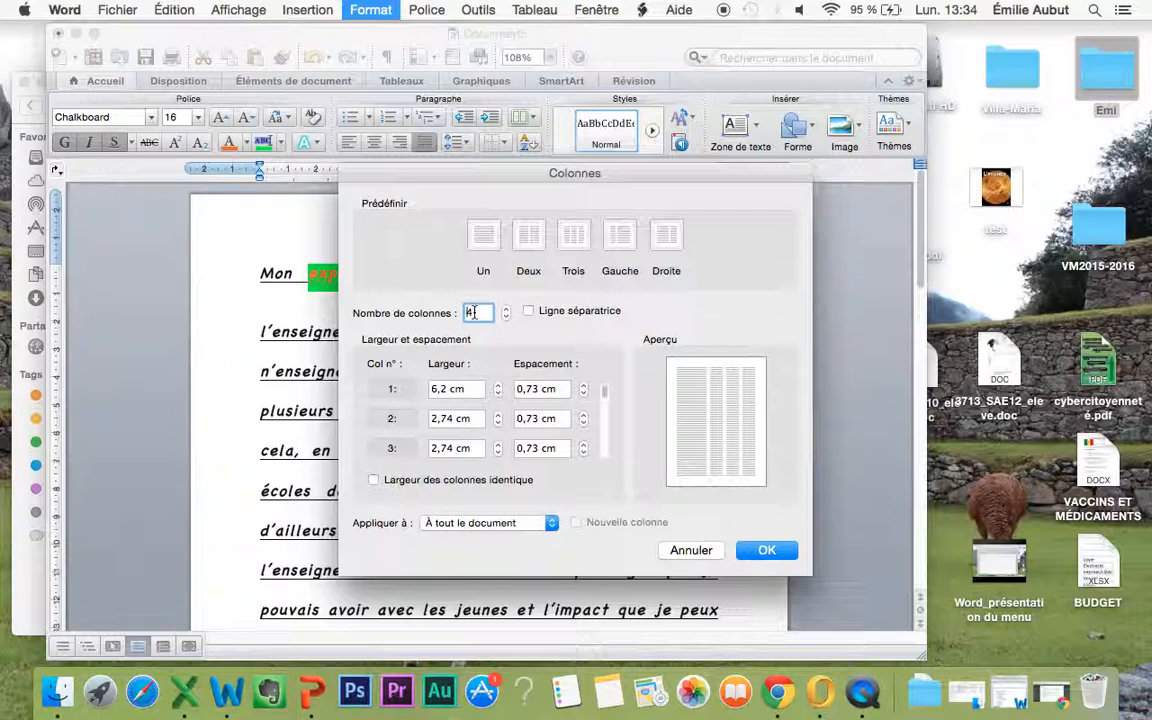
Lay out the whole document in two equal-width columns using the Deux preset
click(543, 247)
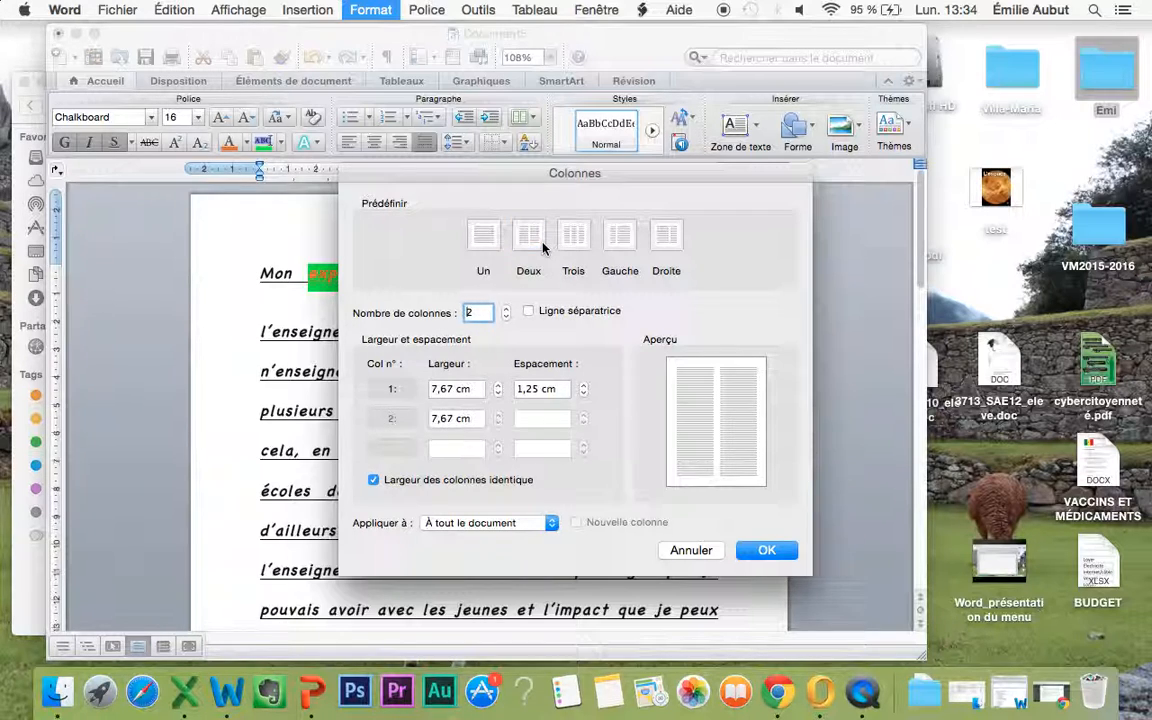
click(439, 527)
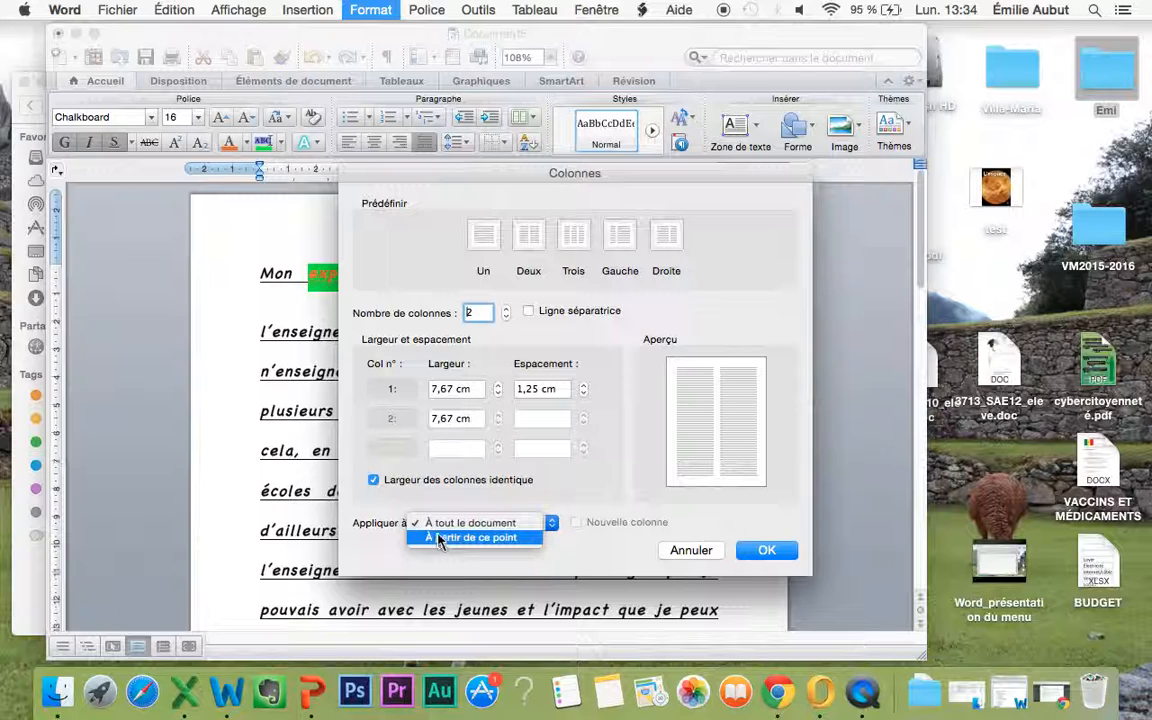
click(448, 525)
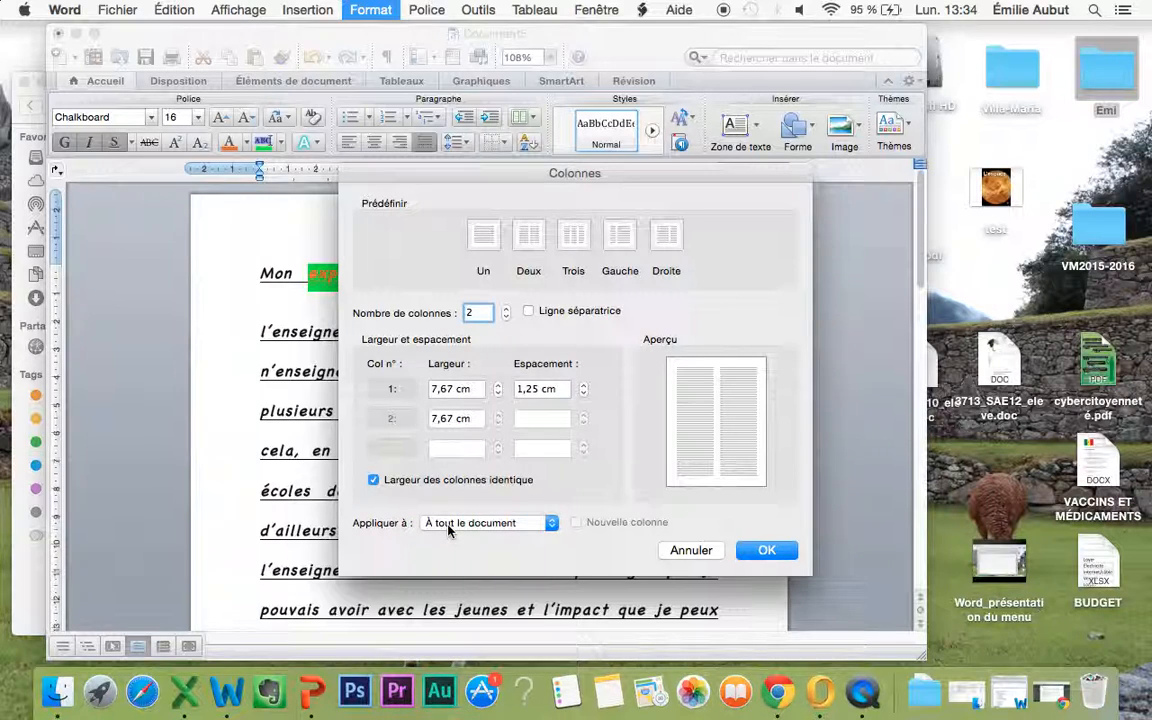
click(766, 550)
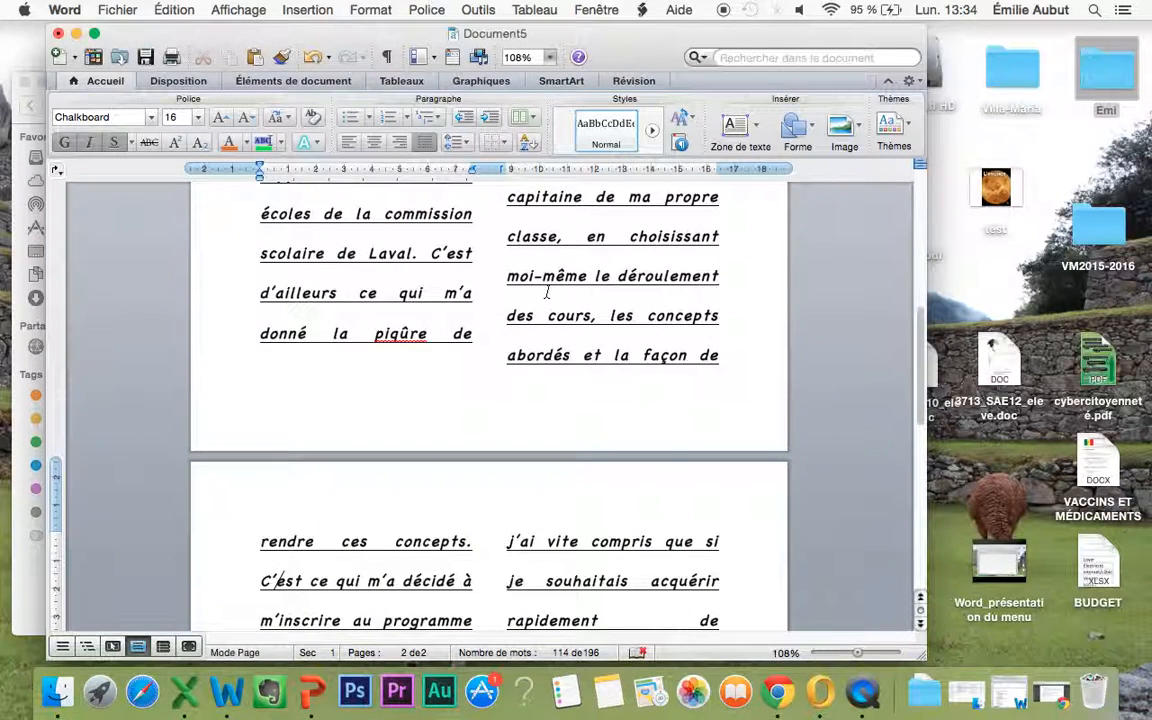
scroll(547, 292, up, 10)
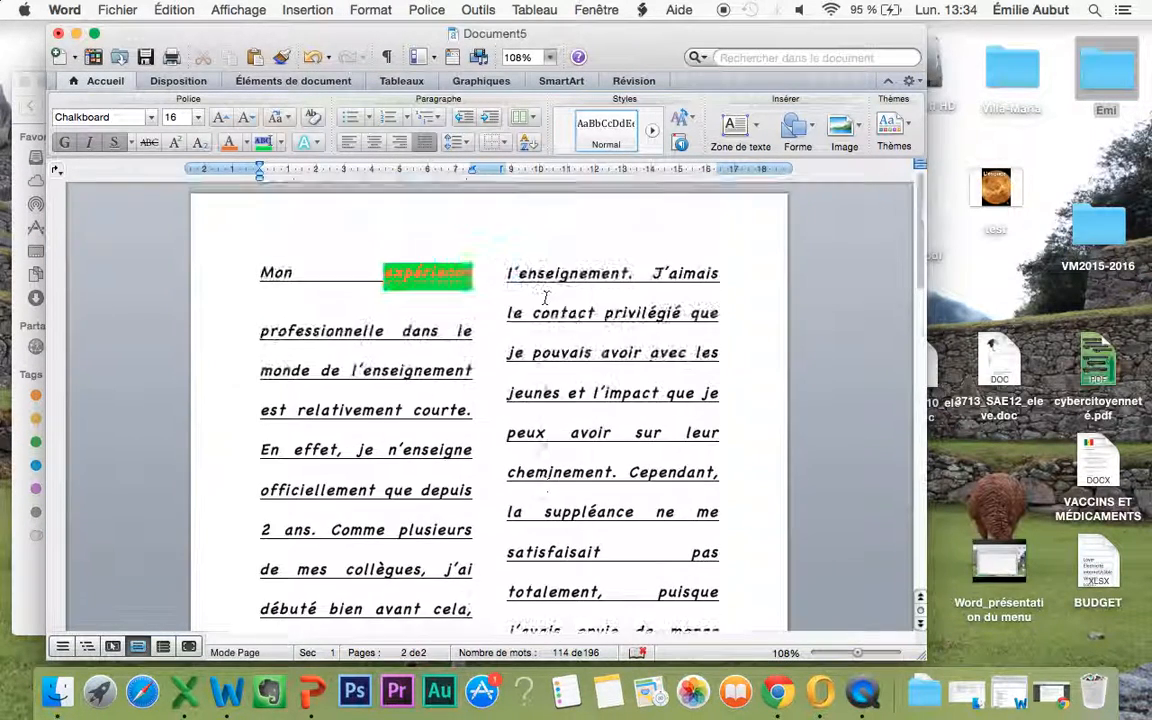